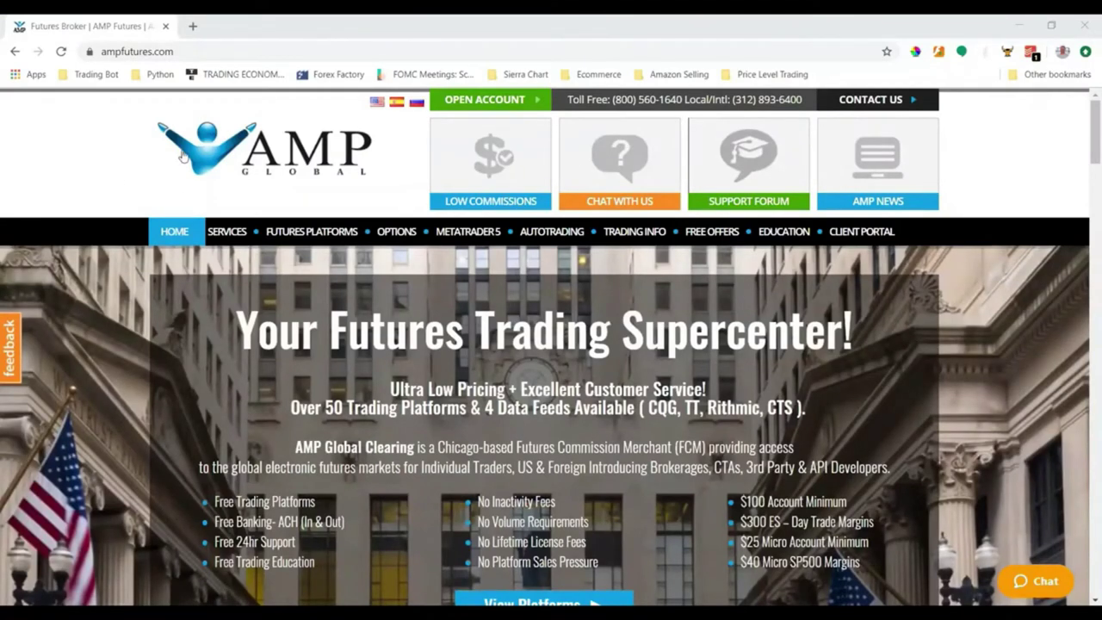
# Bring up the CLIENT PORTAL submenu showing Clients Login and Funding Instructions on ampfutures.com
pyautogui.moveTo(869, 230)
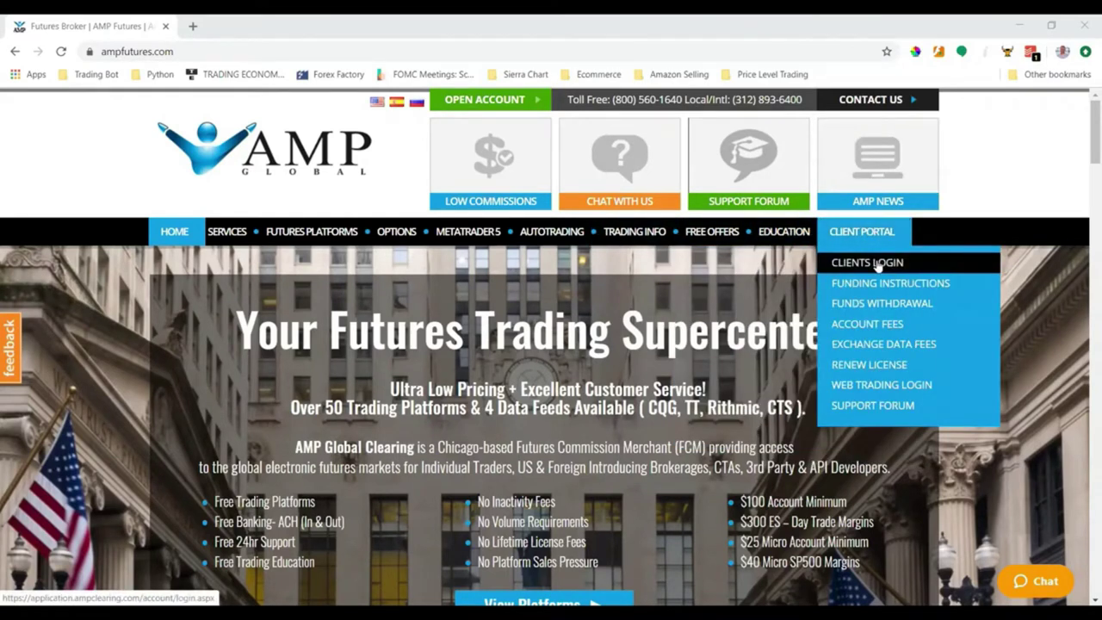
# Log in to the AMP Clearing client portal and open the Live Trading Platform Setup Request form
pyautogui.click(877, 263)
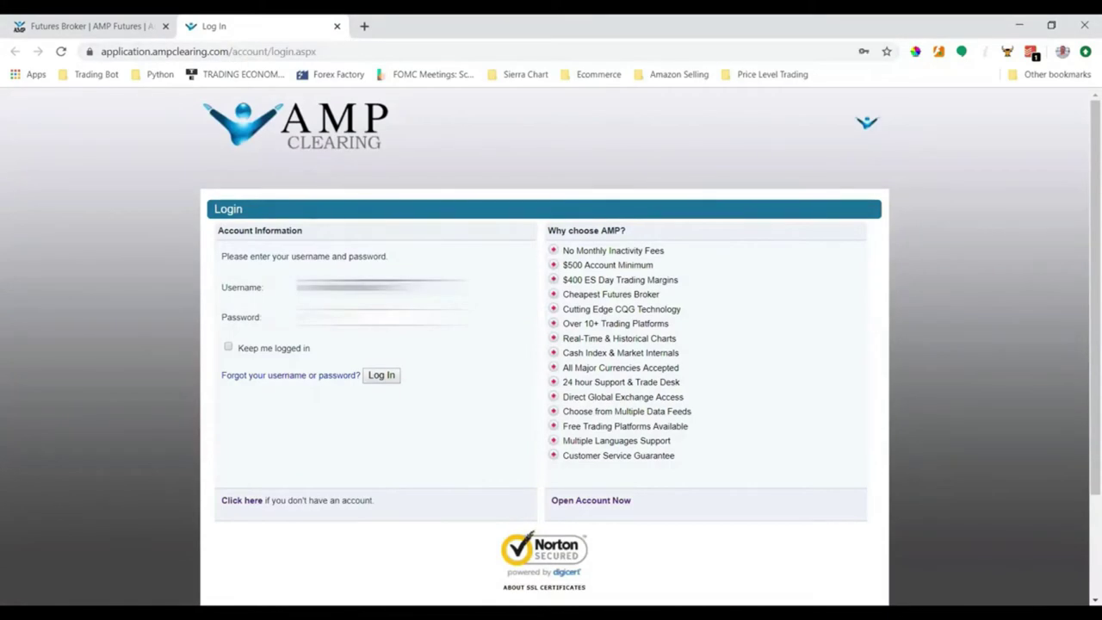
pyautogui.press('Return')
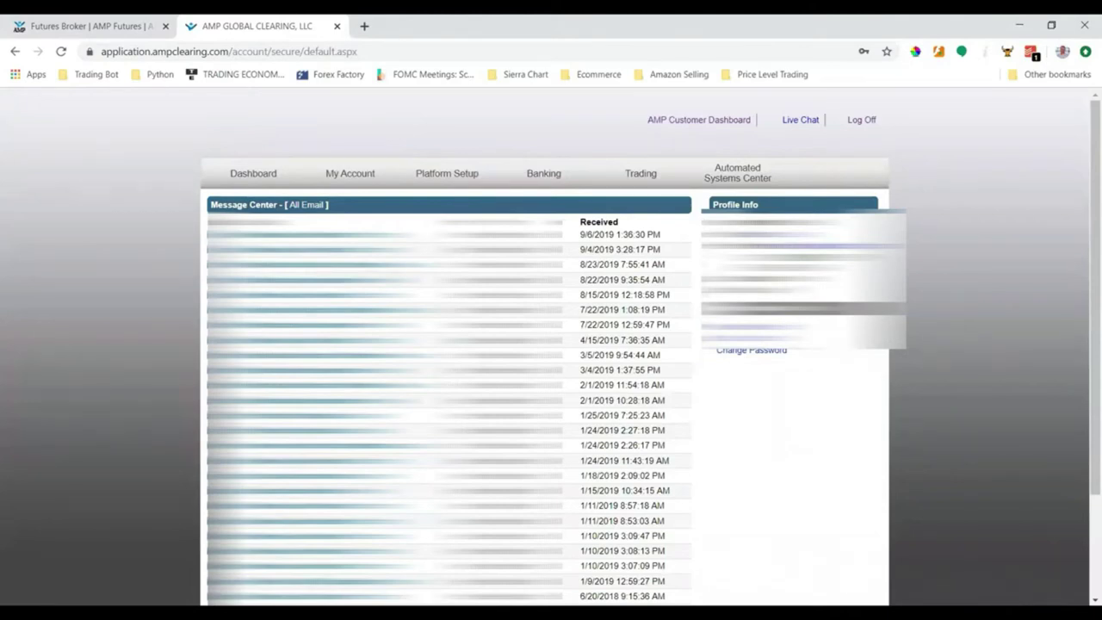
pyautogui.click(445, 175)
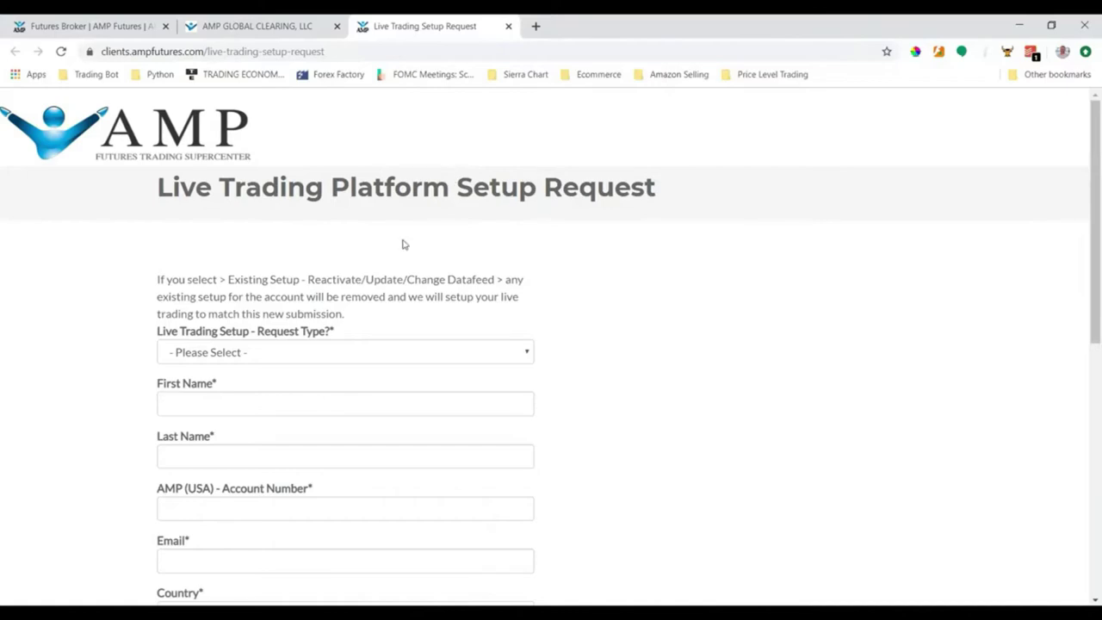
# Set the setup request's Request Type to Initial Setup (new)
pyautogui.scroll(-1, 403, 242)
pyautogui.click(308, 279)
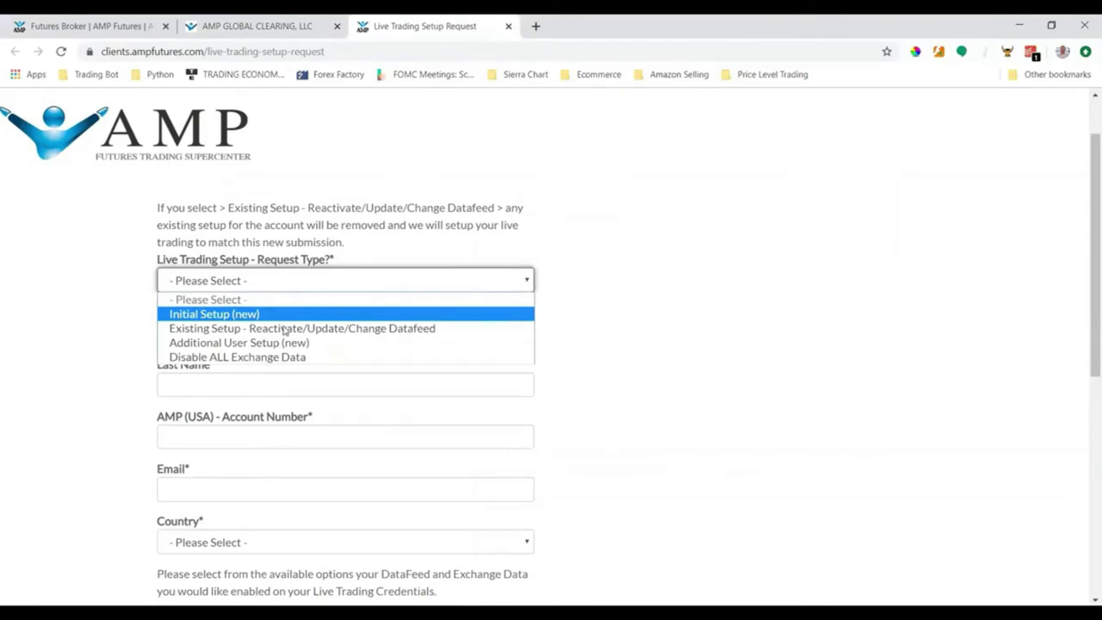
pyautogui.click(716, 350)
pyautogui.click(290, 279)
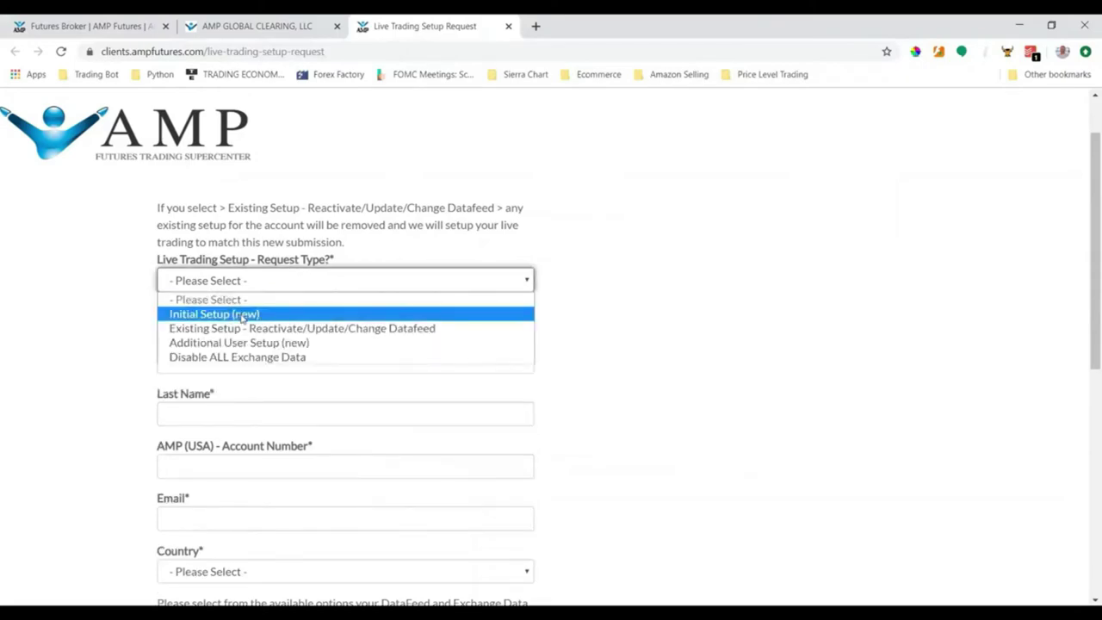
pyautogui.click(243, 318)
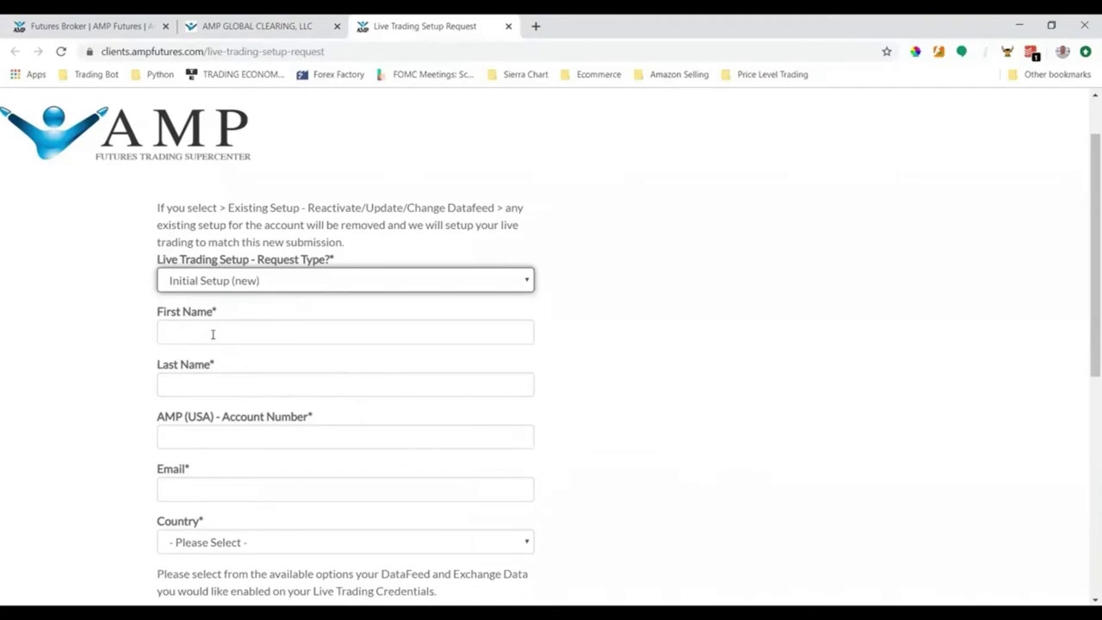
# Select Sierra Chart - CQG as the datafeed
pyautogui.scroll(-2, 258, 362)
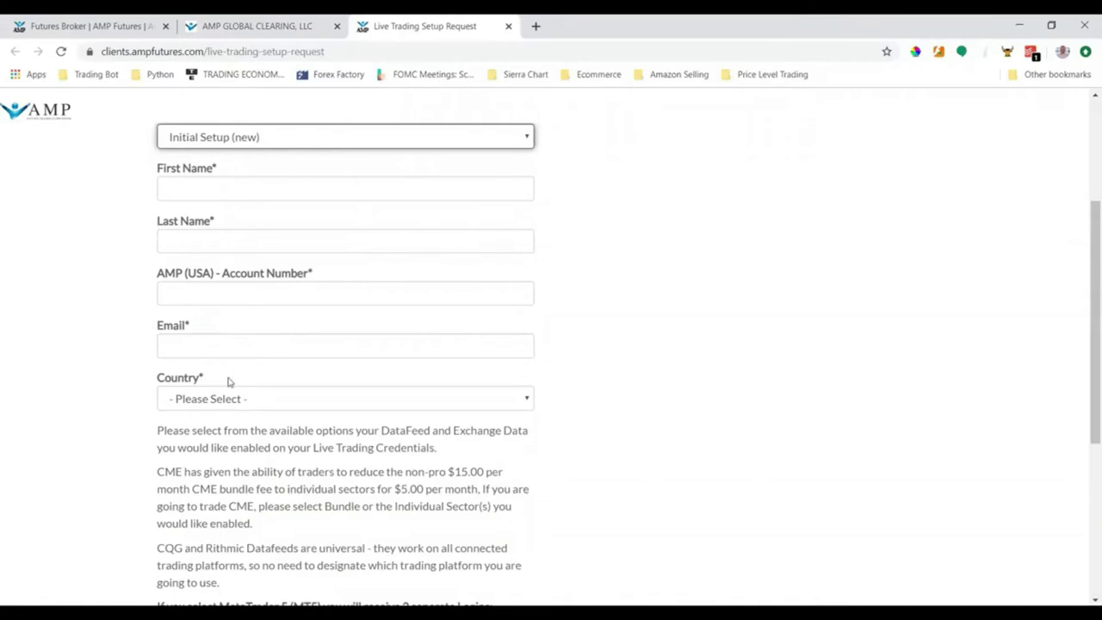
pyautogui.scroll(-3, 215, 340)
pyautogui.scroll(-2, 221, 341)
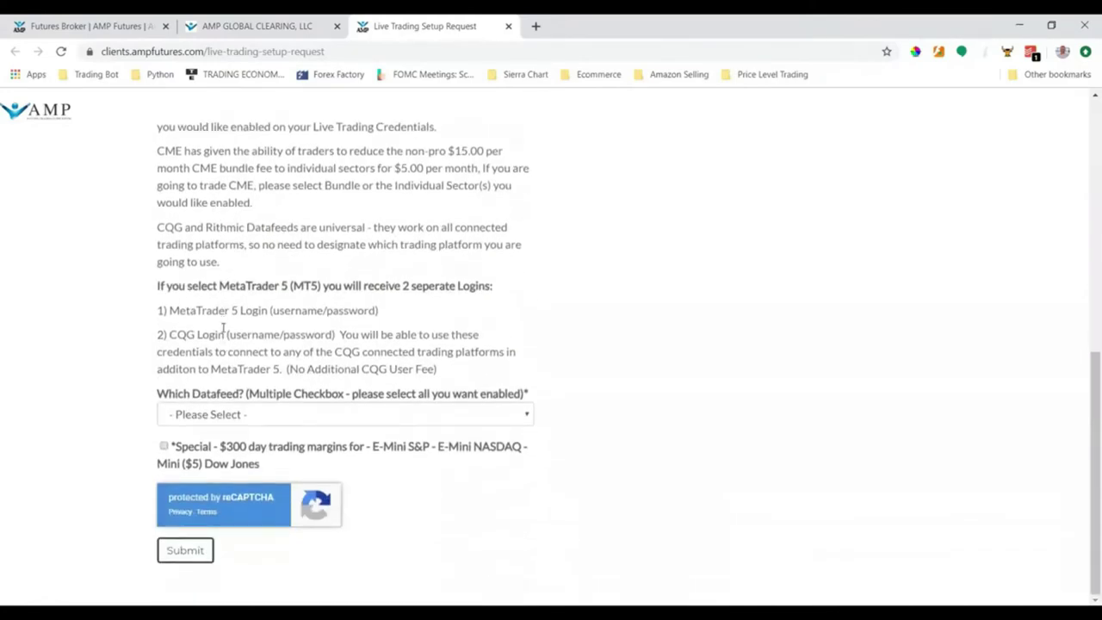
pyautogui.click(253, 415)
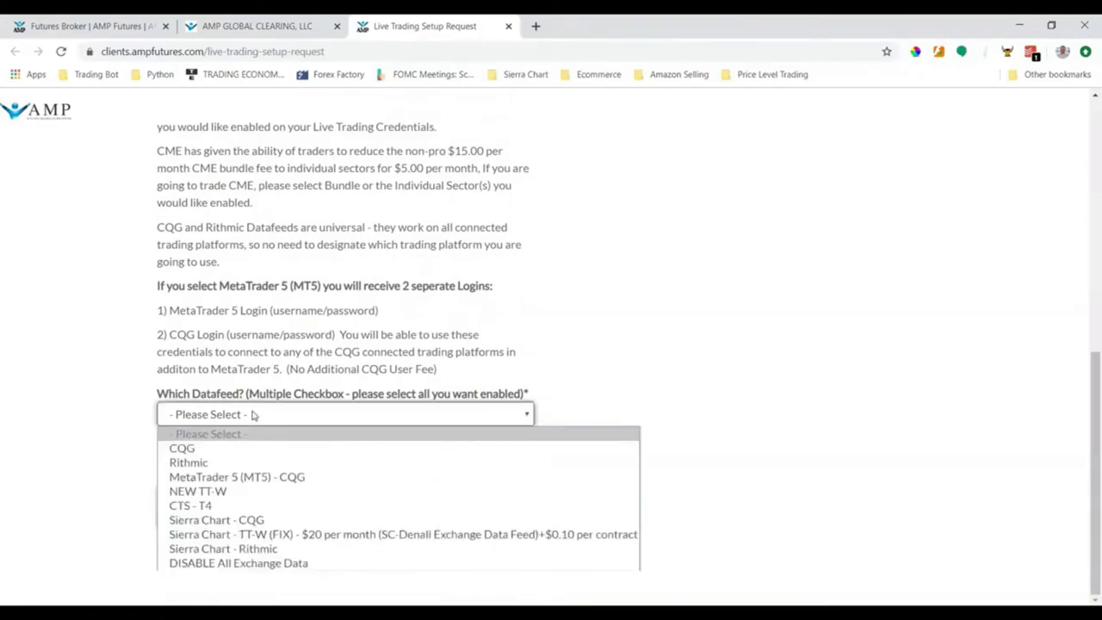
pyautogui.click(258, 521)
pyautogui.scroll(-1, 269, 454)
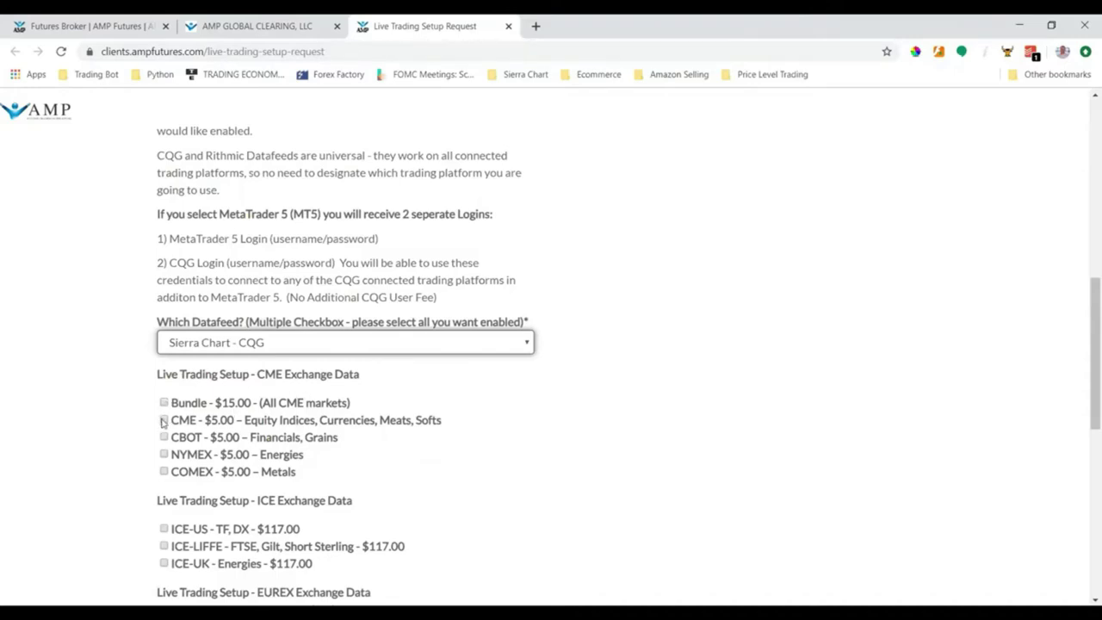
# Tick the CME $5.00 exchange data checkbox
pyautogui.click(162, 420)
pyautogui.scroll(-1, 459, 419)
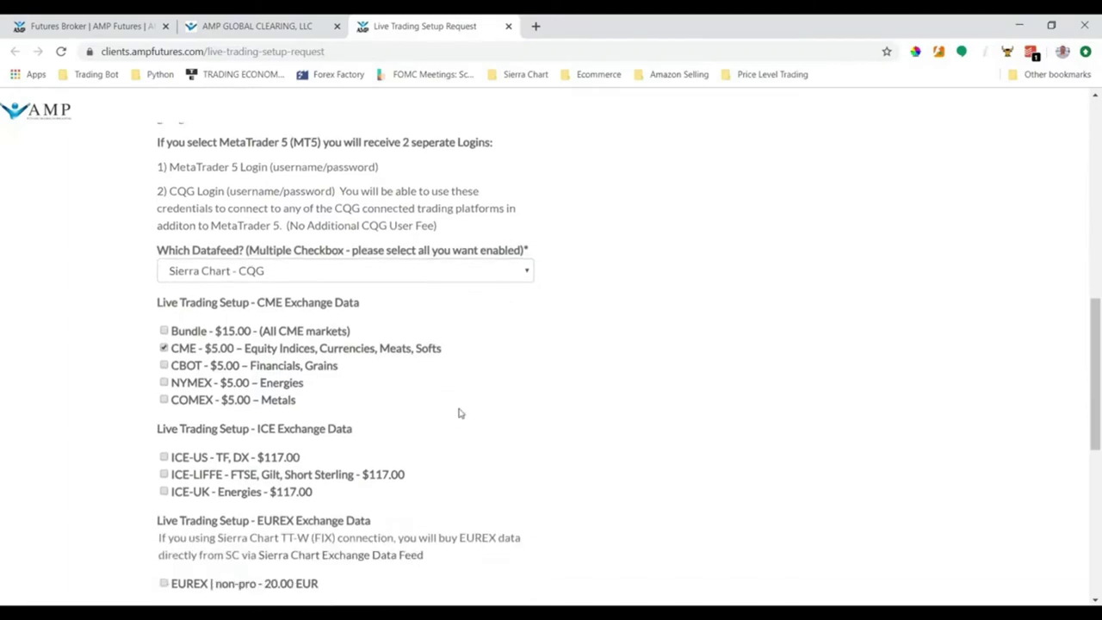
pyautogui.scroll(-2, 465, 416)
pyautogui.scroll(-4, 467, 416)
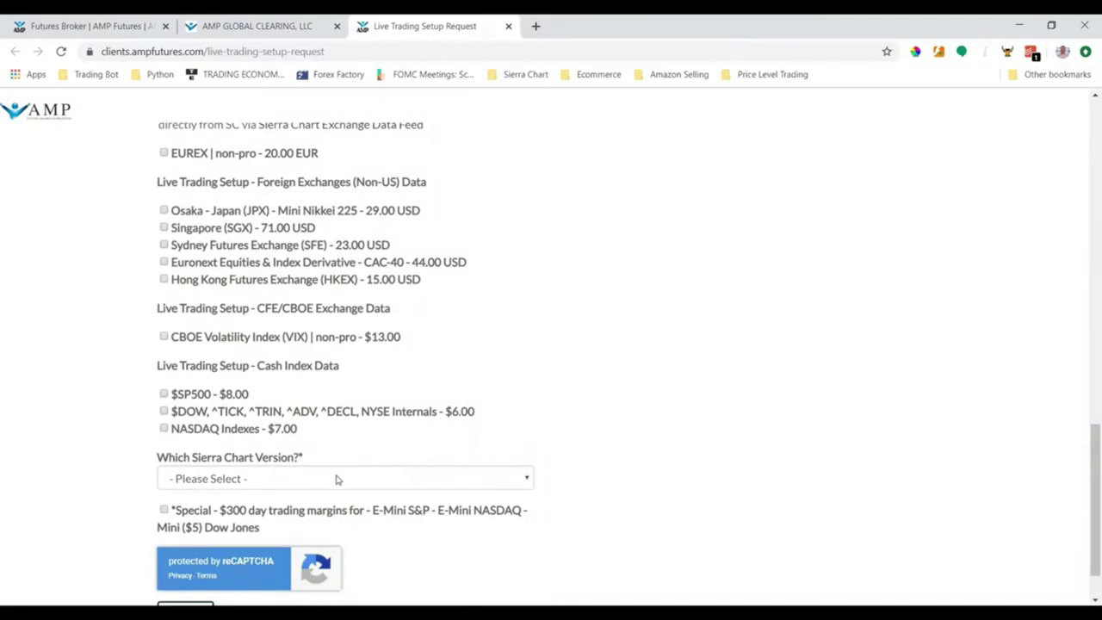
# Choose Package 3 - FREE for AMP (Direct) Customers as the Sierra Chart version and submit the request
pyautogui.click(337, 479)
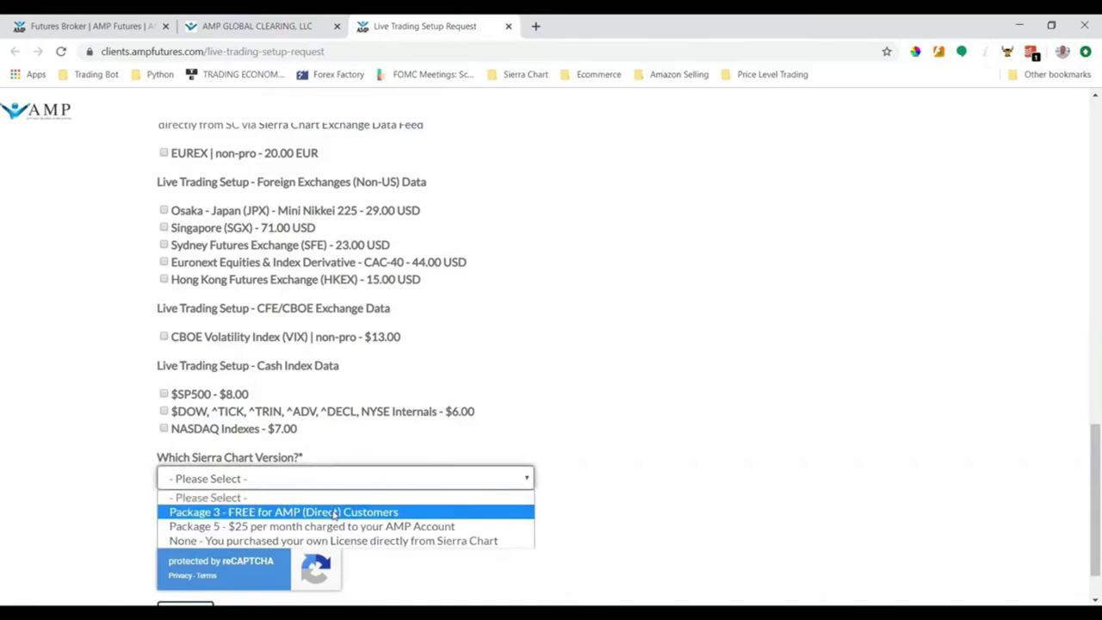
pyautogui.click(334, 514)
pyautogui.scroll(-1, 474, 427)
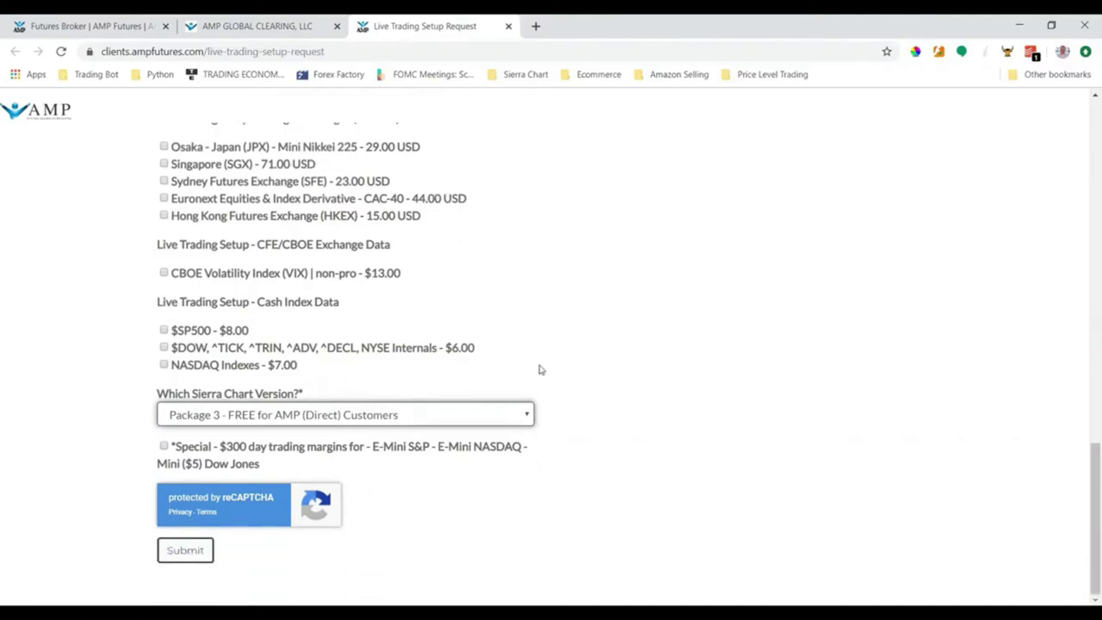
pyautogui.click(181, 553)
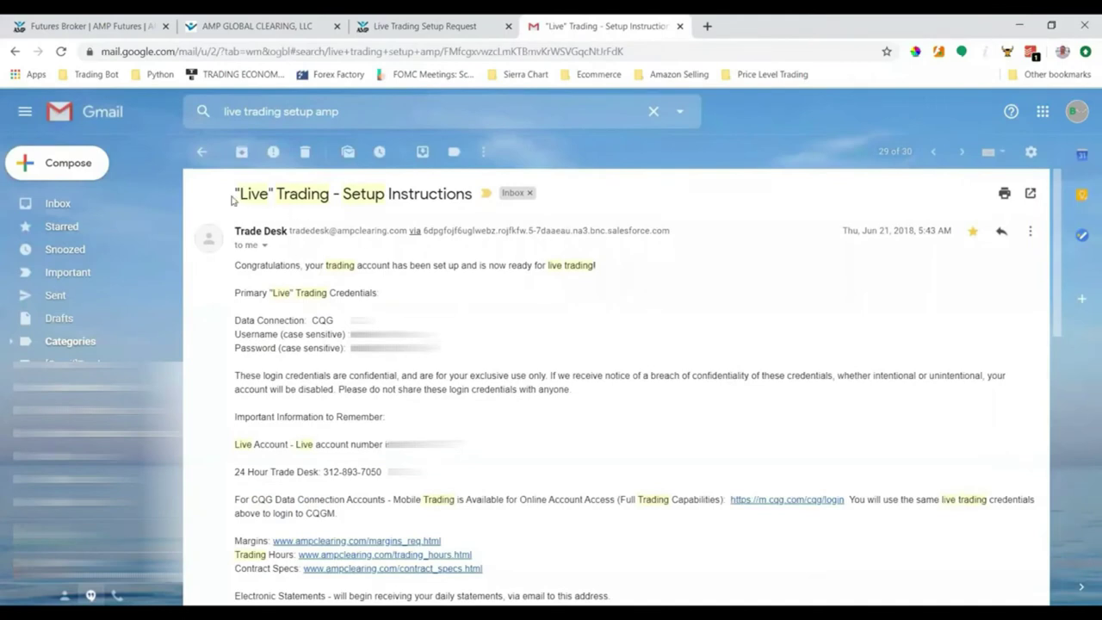
# Review the "Live" Trading - Setup Instructions email and its CQG credentials
pyautogui.moveTo(229, 197); pyautogui.dragTo(473, 197)
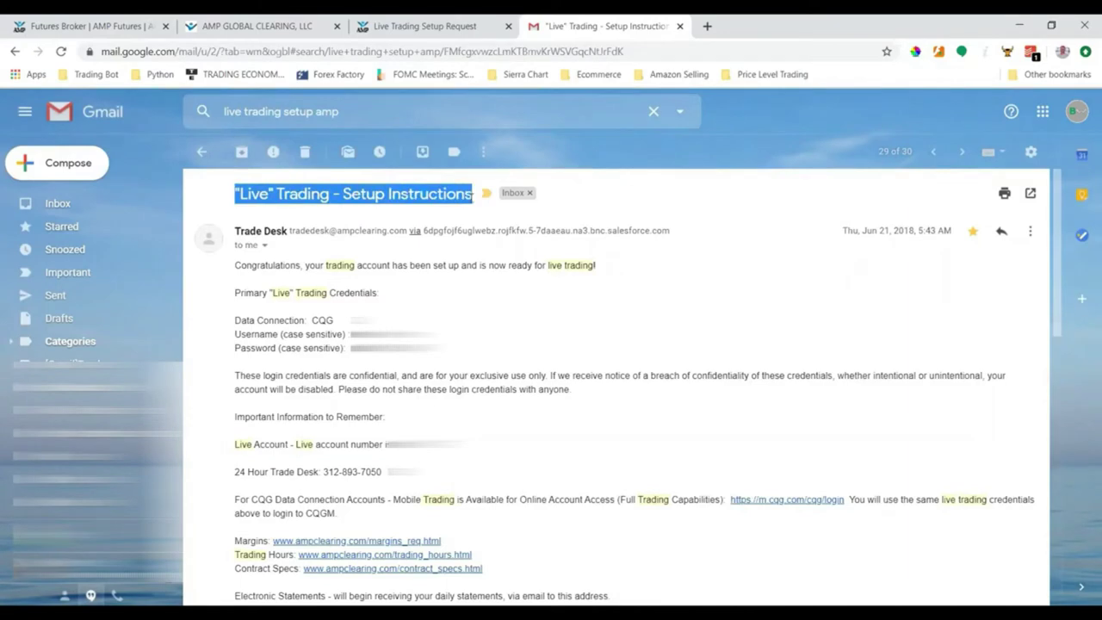
pyautogui.click(435, 249)
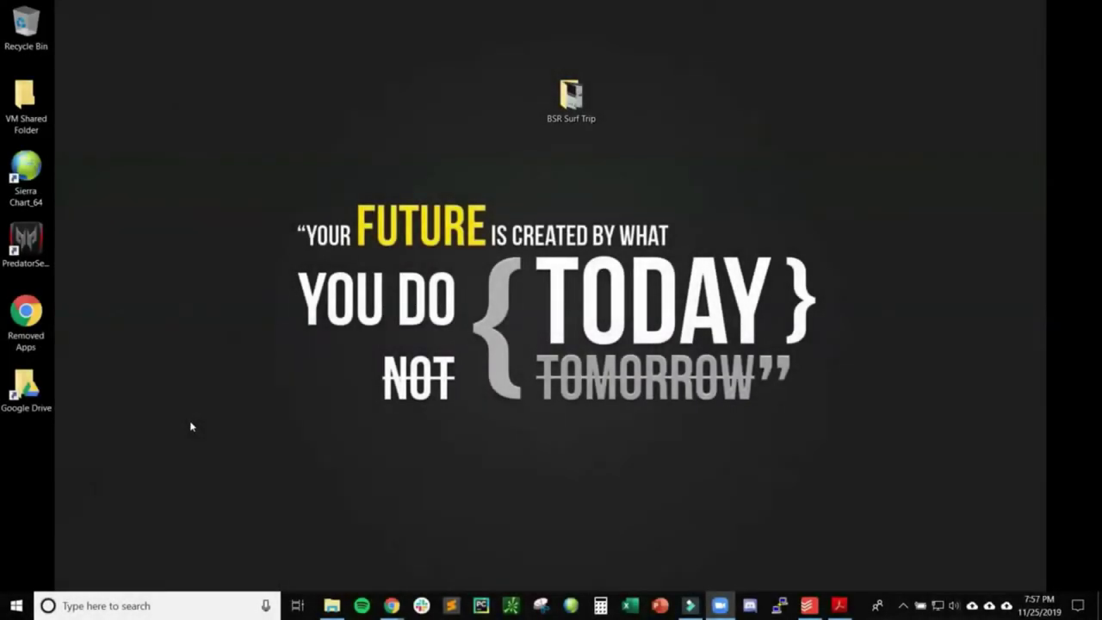
# Launch Sierra Chart and log in to the account
pyautogui.click(570, 605)
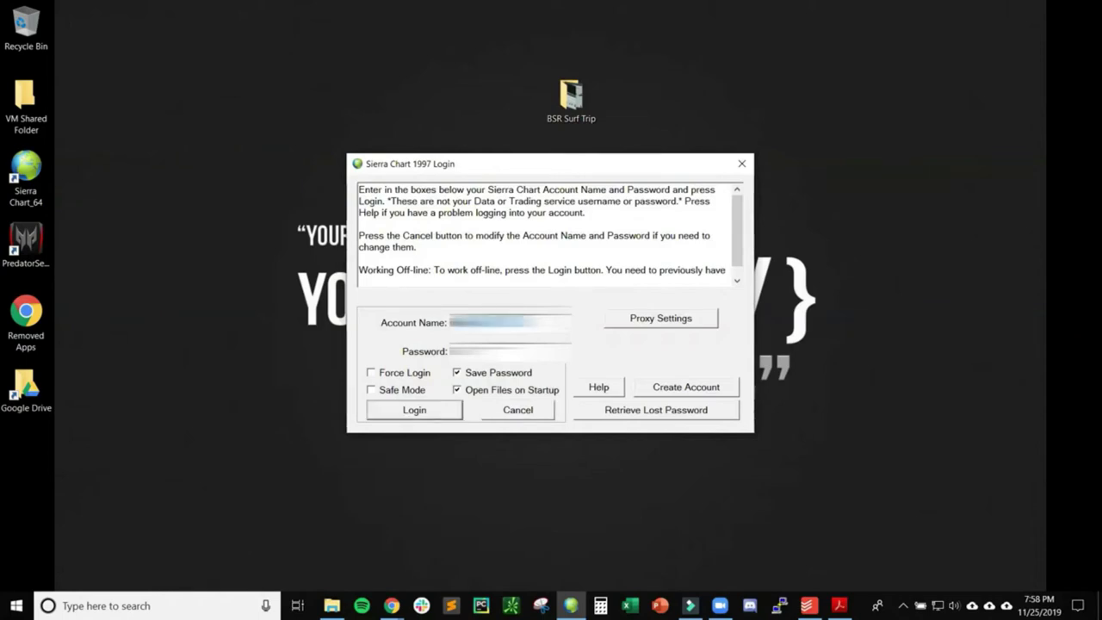
pyautogui.click(447, 412)
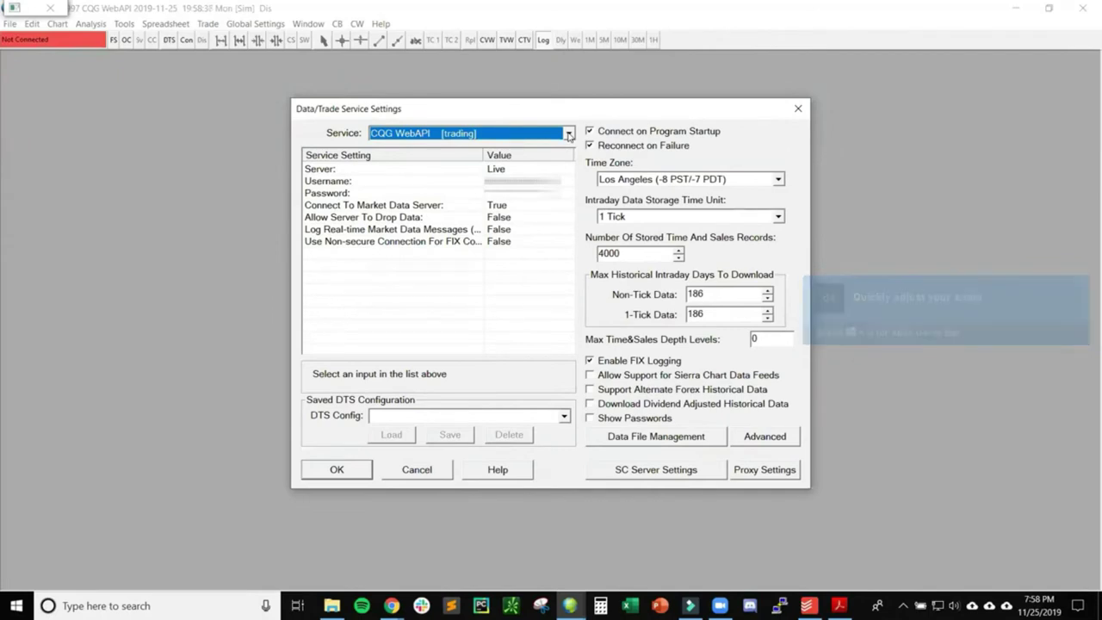
pyautogui.click(568, 134)
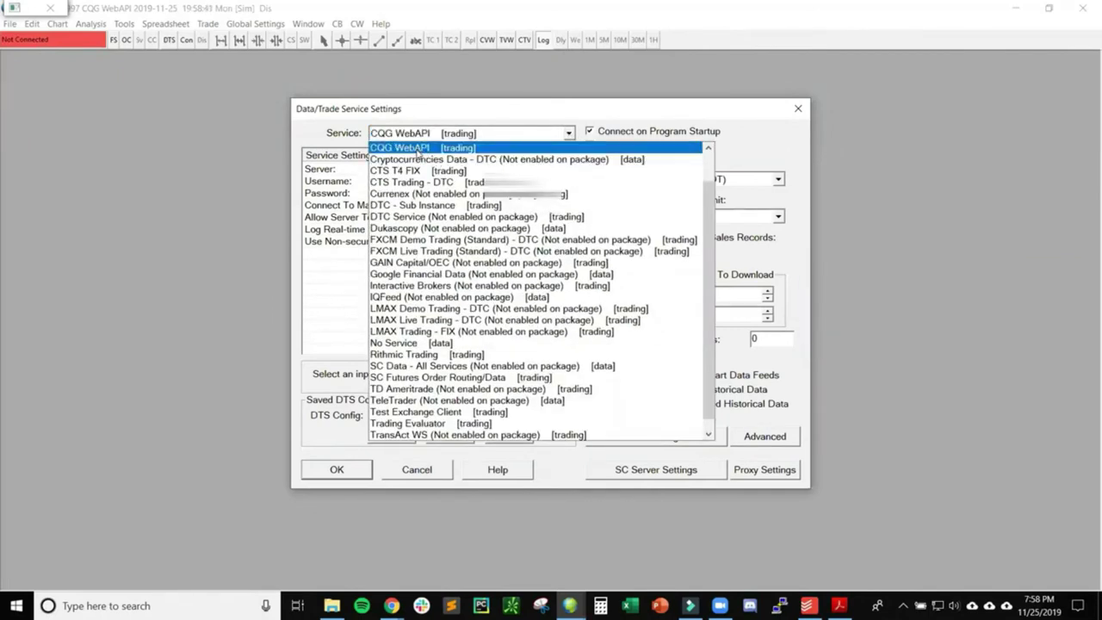
pyautogui.click(447, 111)
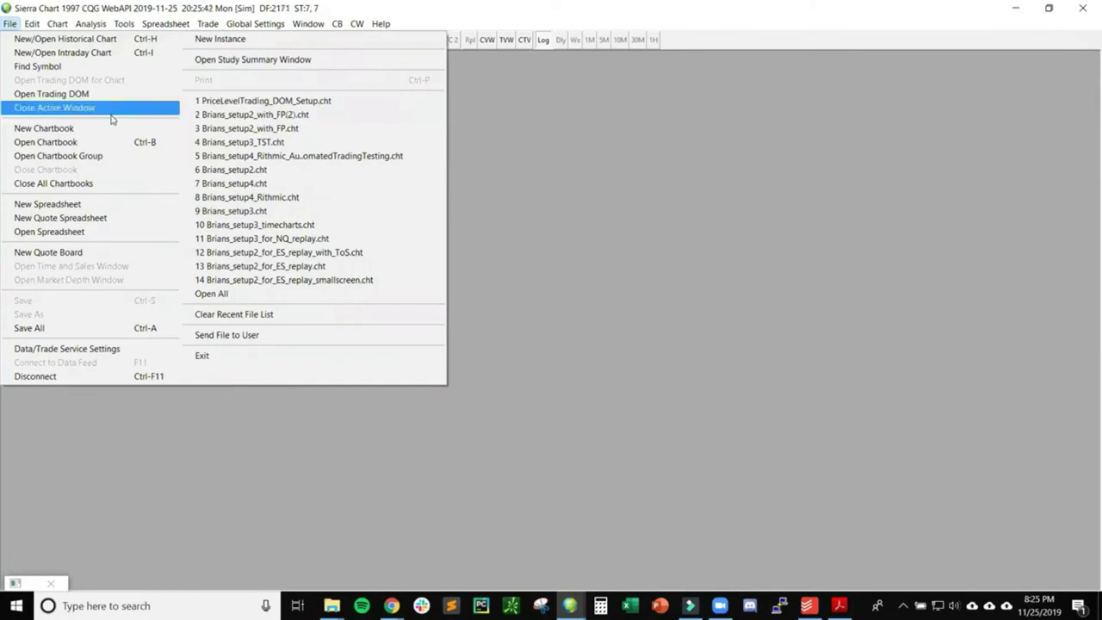
# List the saved chartbooks in C:\SierraChart\Data\ and scroll through the 26 files
pyautogui.click(77, 145)
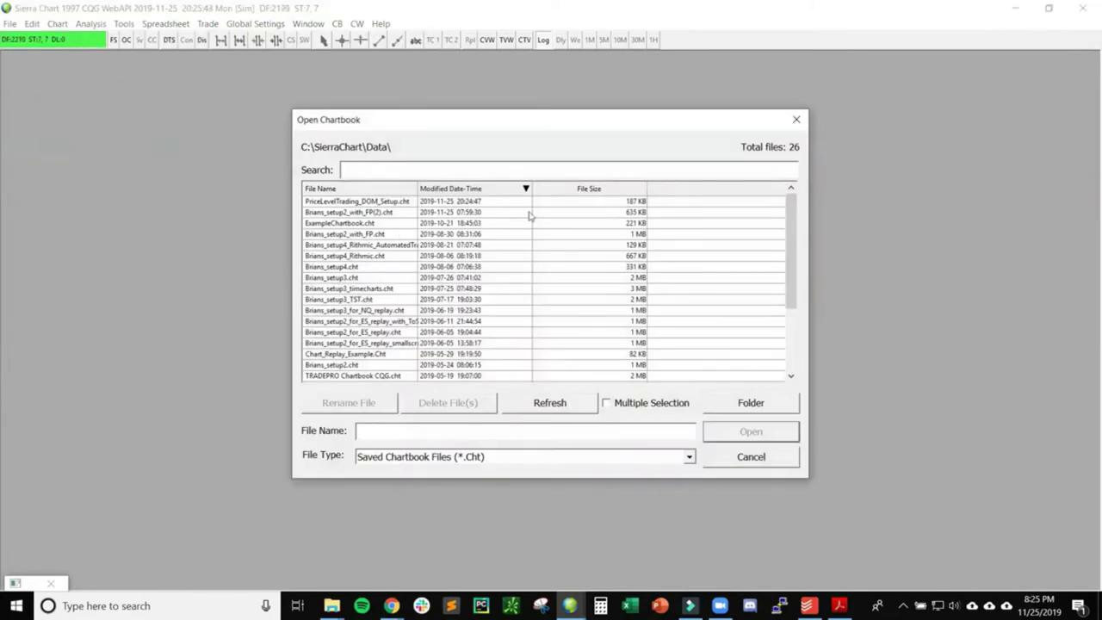
pyautogui.scroll(-2, 509, 274)
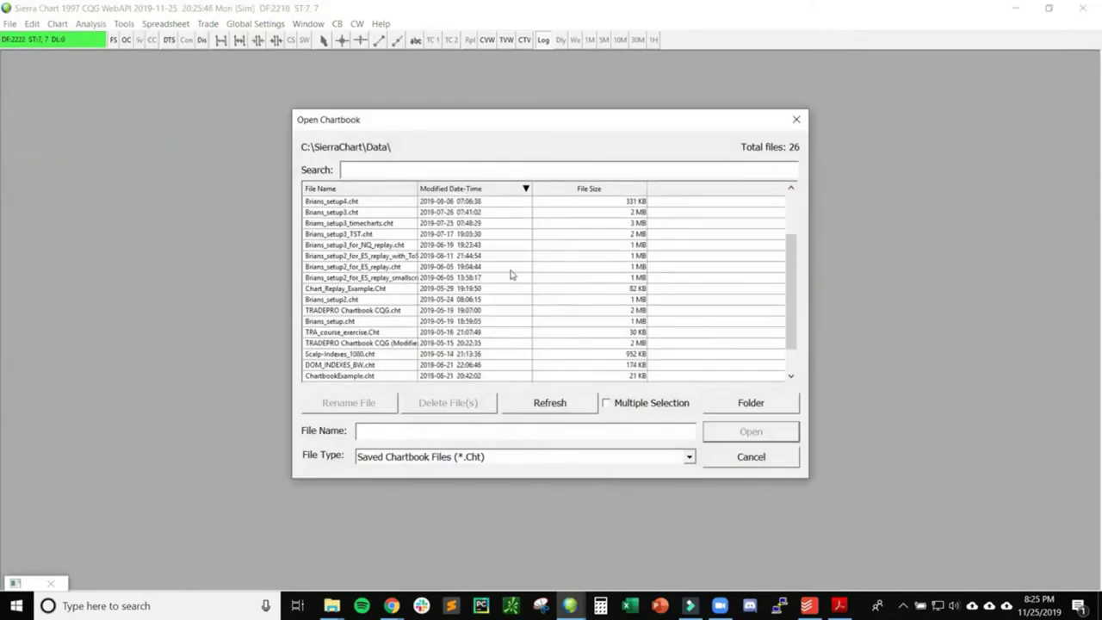
pyautogui.scroll(-1, 511, 275)
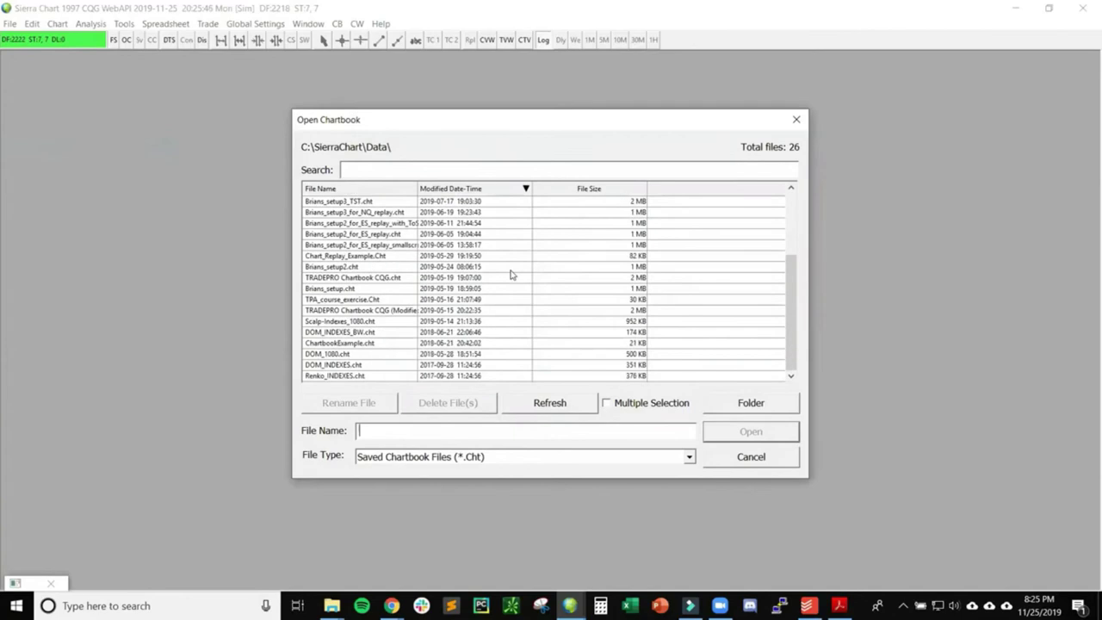
pyautogui.click(736, 403)
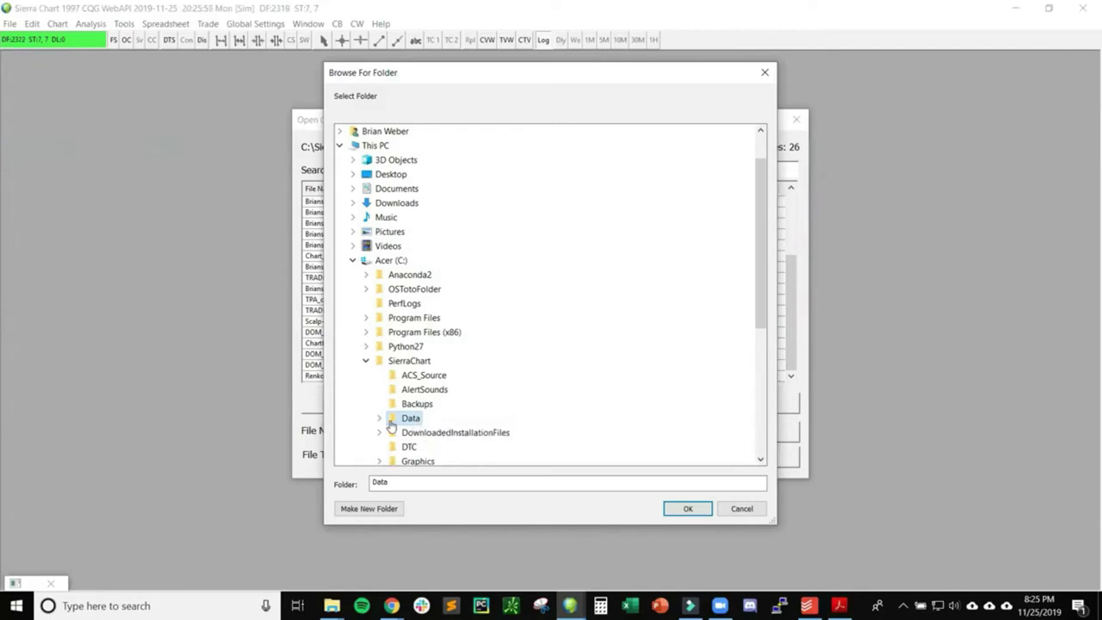
pyautogui.click(379, 419)
pyautogui.scroll(-2, 382, 424)
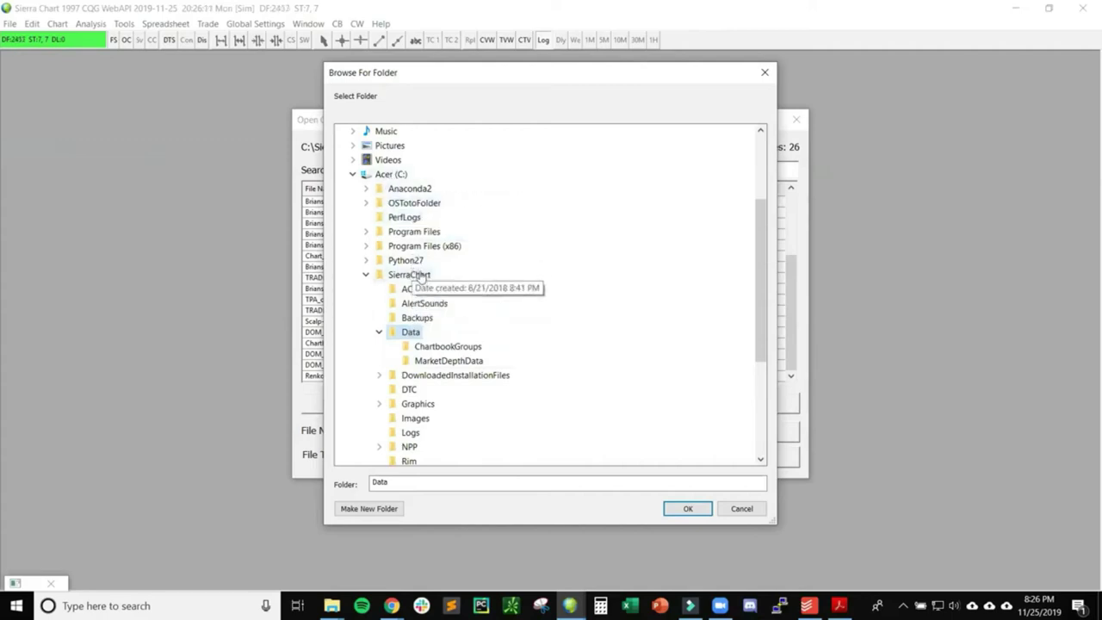
pyautogui.click(694, 510)
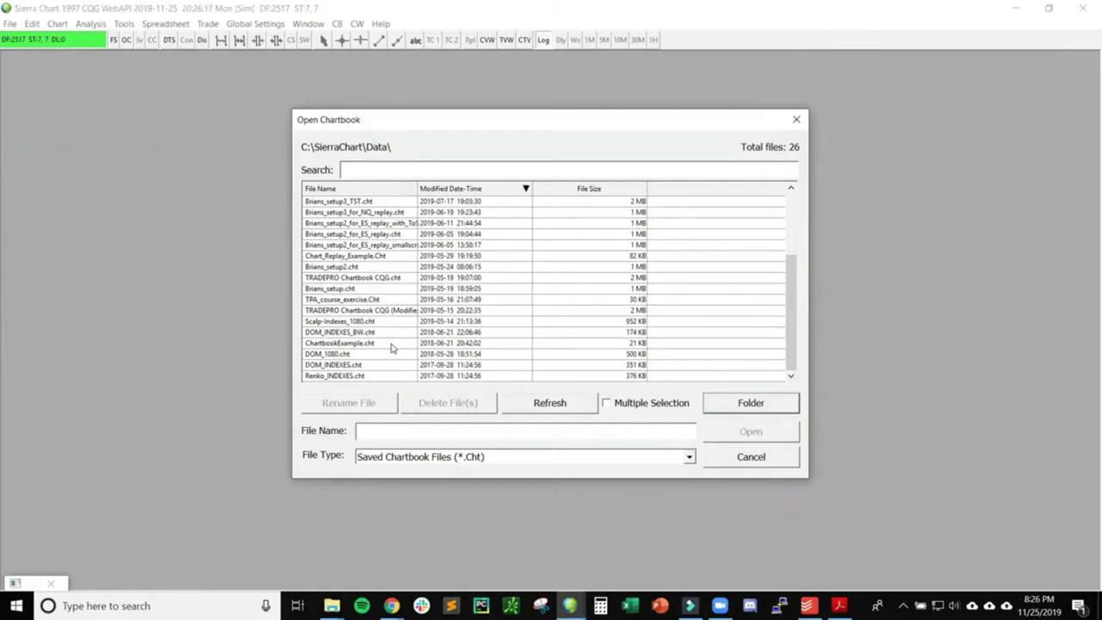
pyautogui.scroll(3, 391, 347)
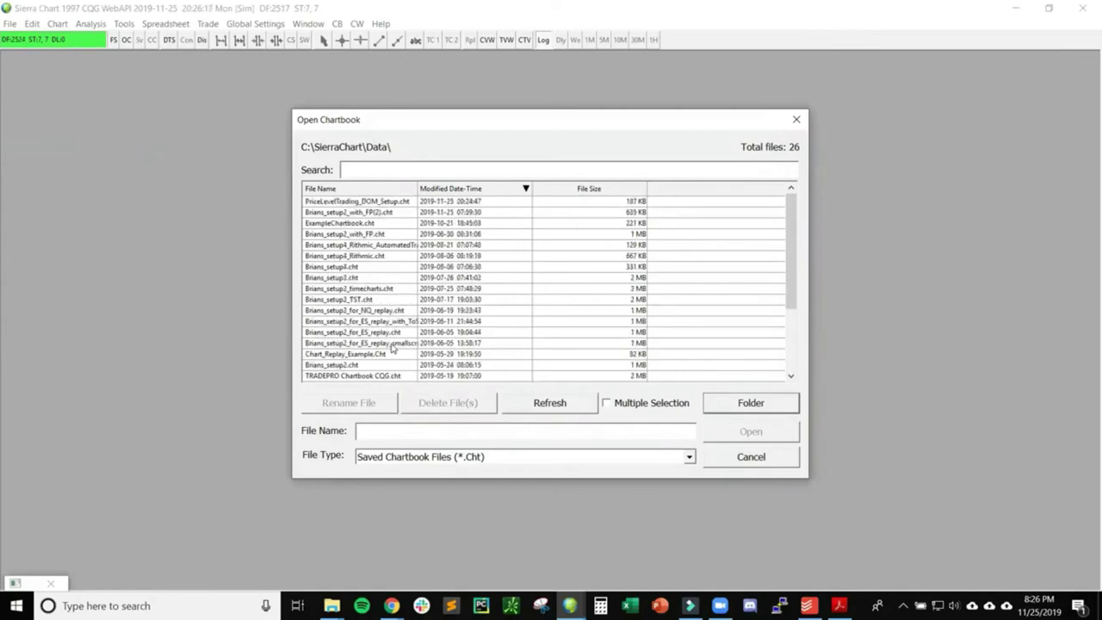
# Open the PriceLevelTrading_DOM_Setup.cht chartbook
pyautogui.click(335, 202)
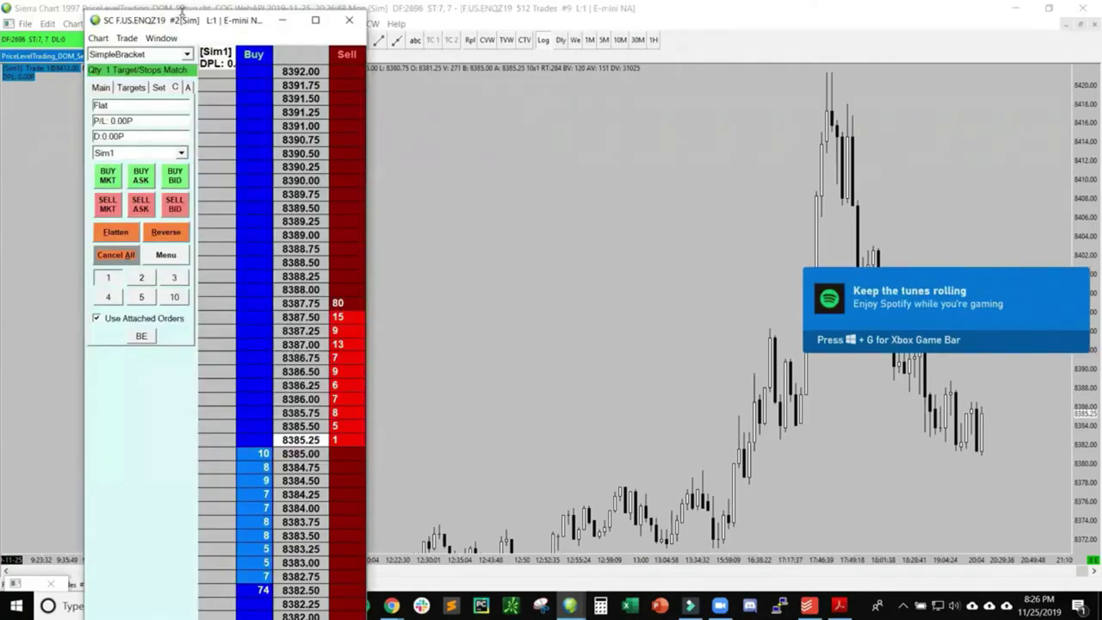
# Move the NQ price ladder window to the top-left of the screen
pyautogui.moveTo(180, 10); pyautogui.dragTo(177, 117)
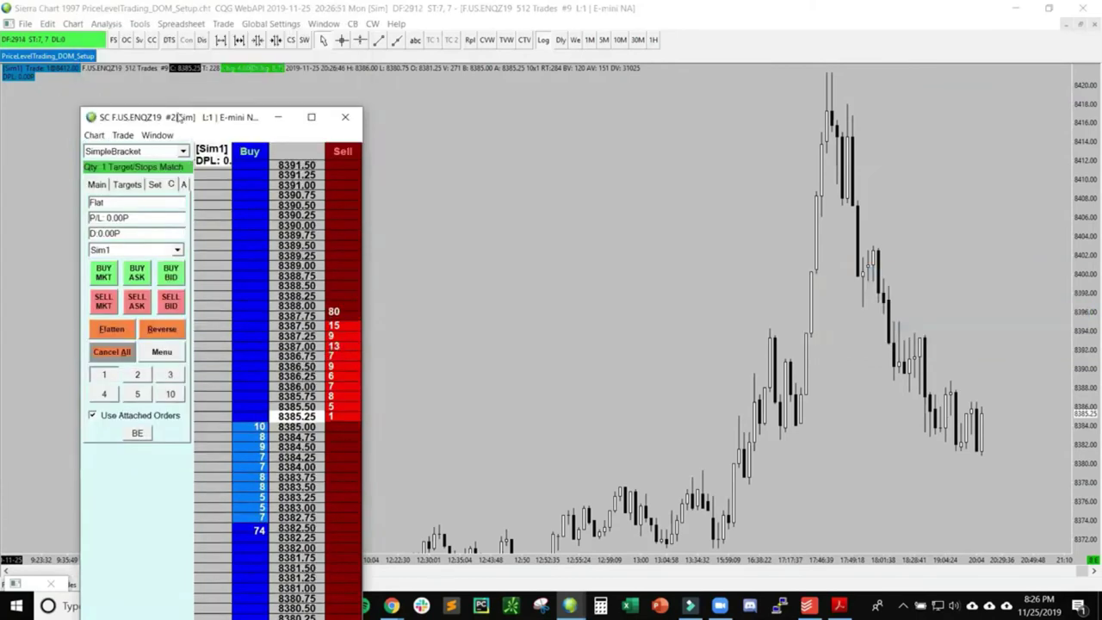
pyautogui.moveTo(178, 117); pyautogui.dragTo(179, 41)
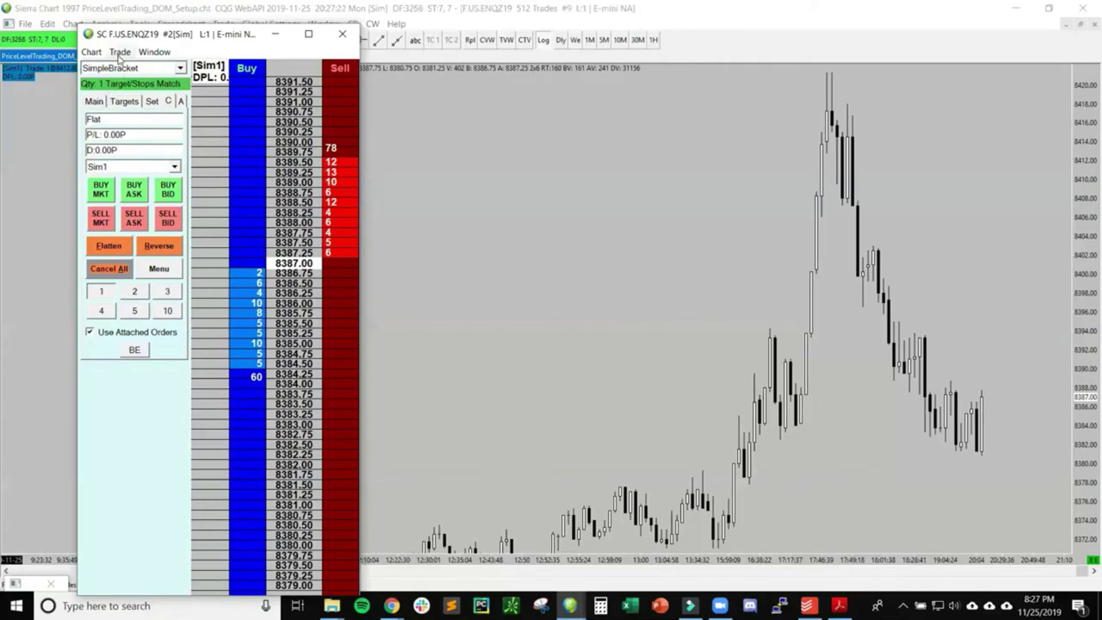
pyautogui.click(119, 54)
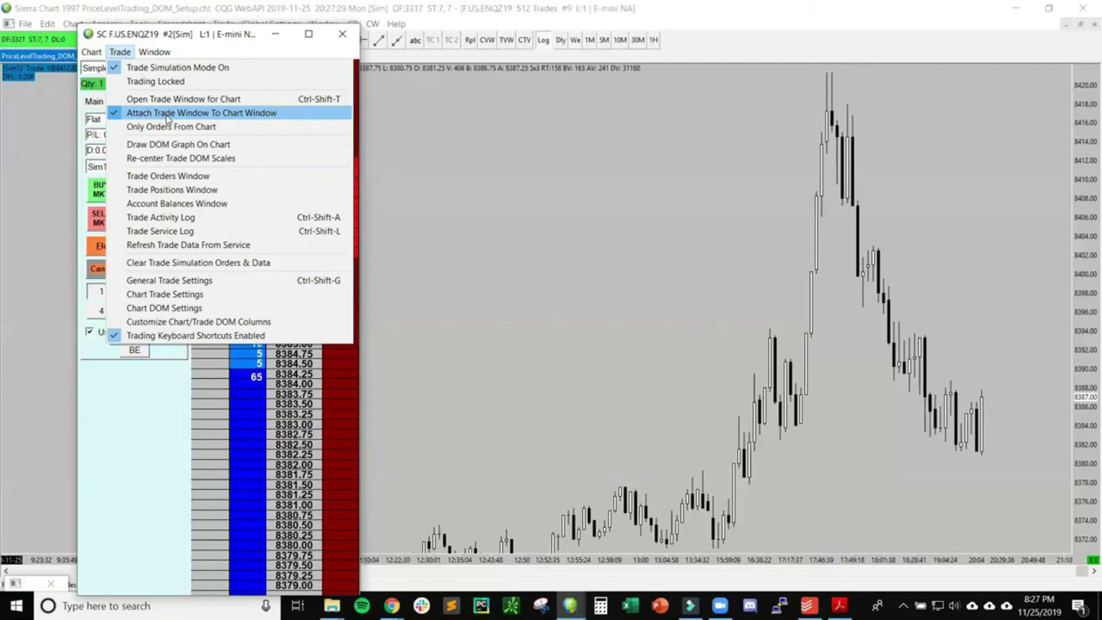
pyautogui.click(168, 118)
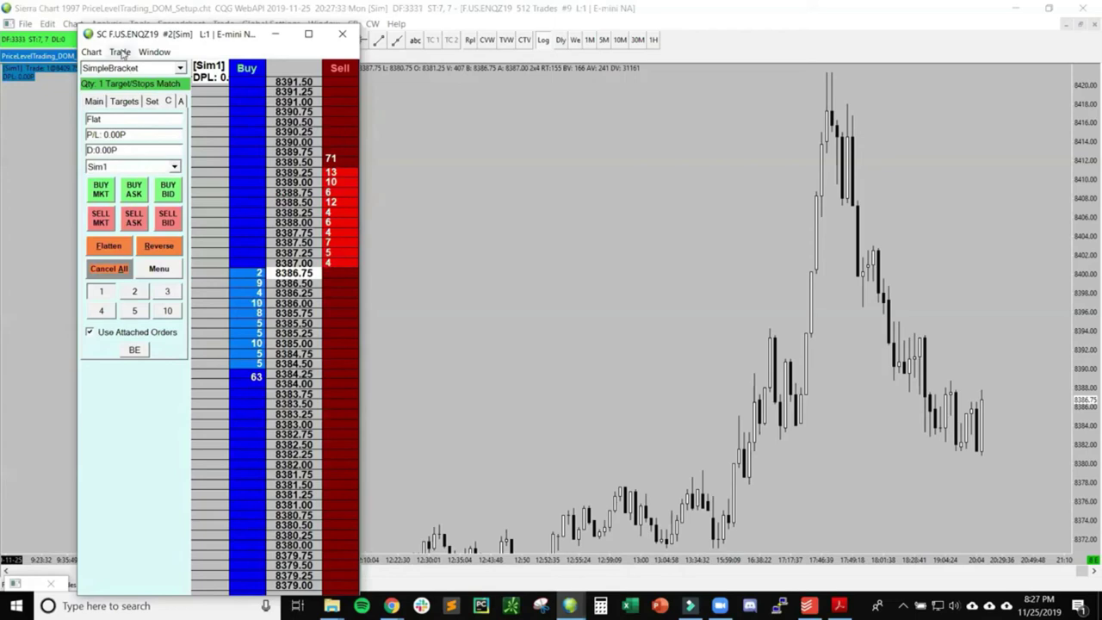
pyautogui.click(121, 53)
pyautogui.click(148, 113)
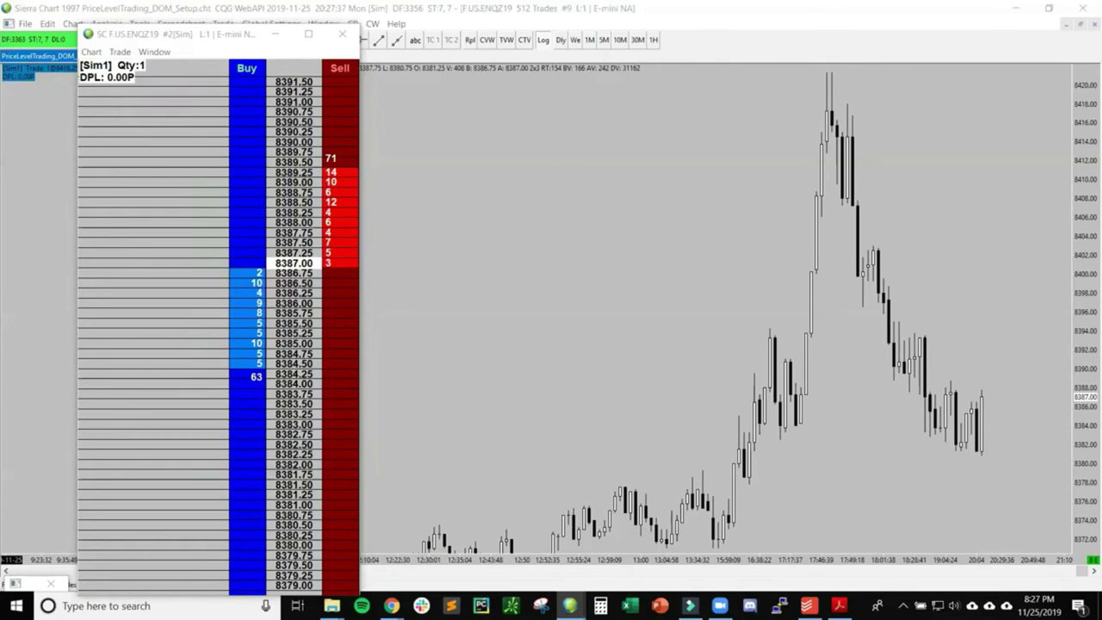
pyautogui.click(120, 52)
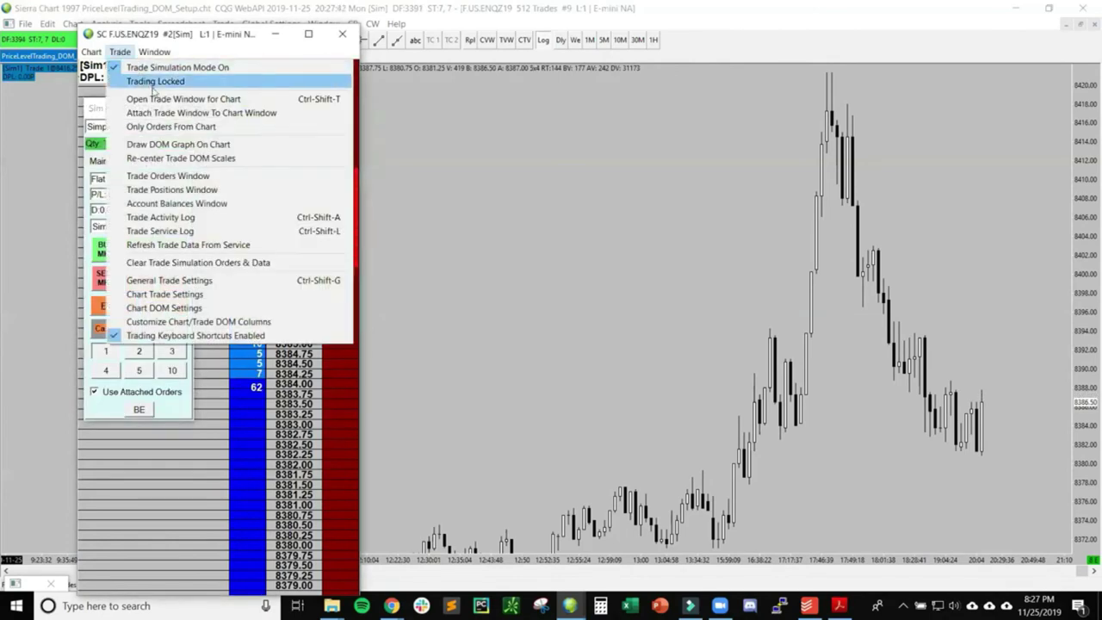
pyautogui.click(169, 113)
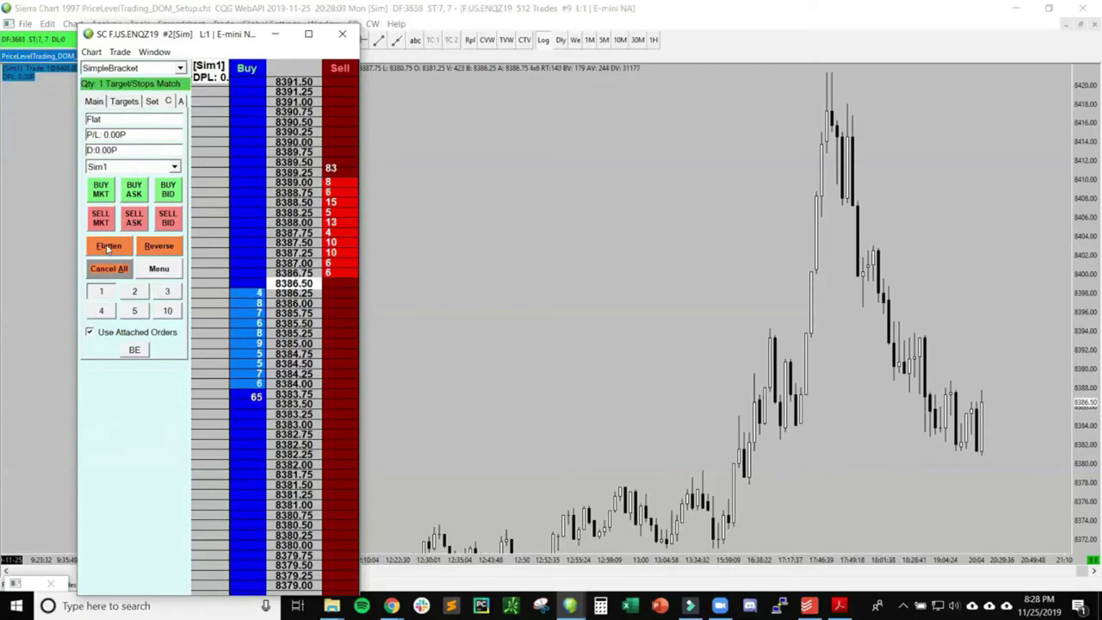
pyautogui.click(257, 364)
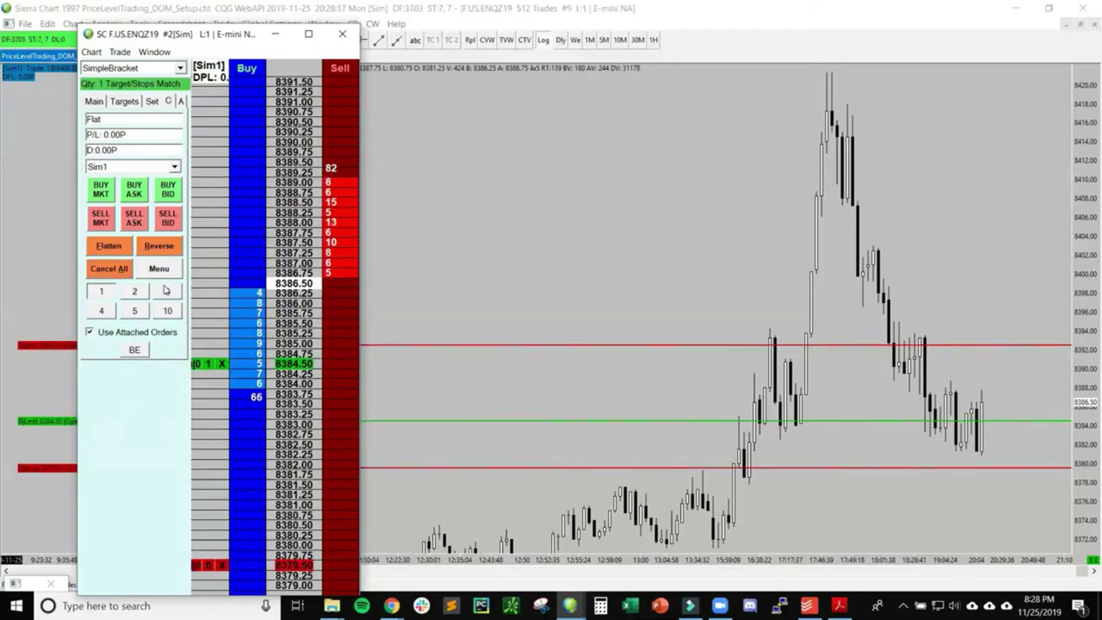
pyautogui.click(108, 268)
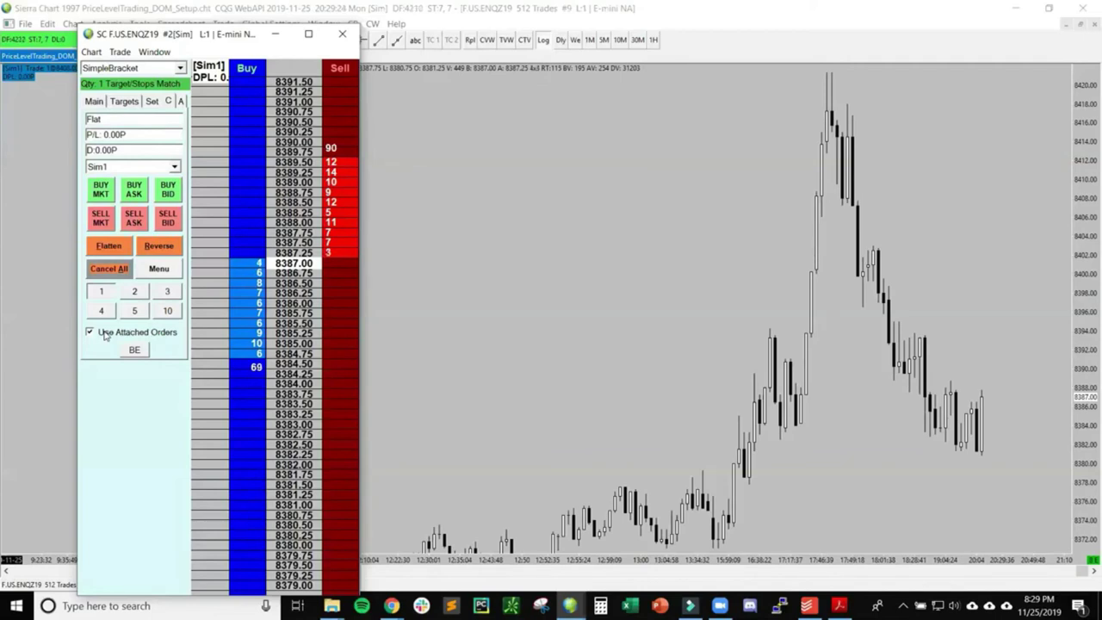
# Keep attached orders enabled and check the 32-tick target and 20-tick stop on the Targets tab
pyautogui.click(105, 333)
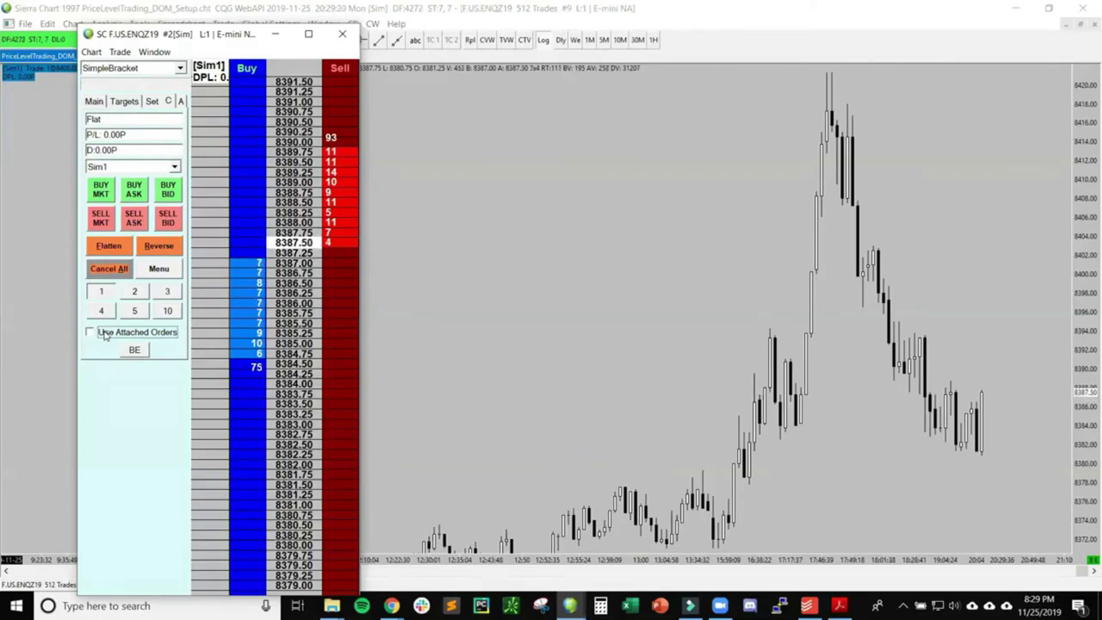
pyautogui.click(104, 334)
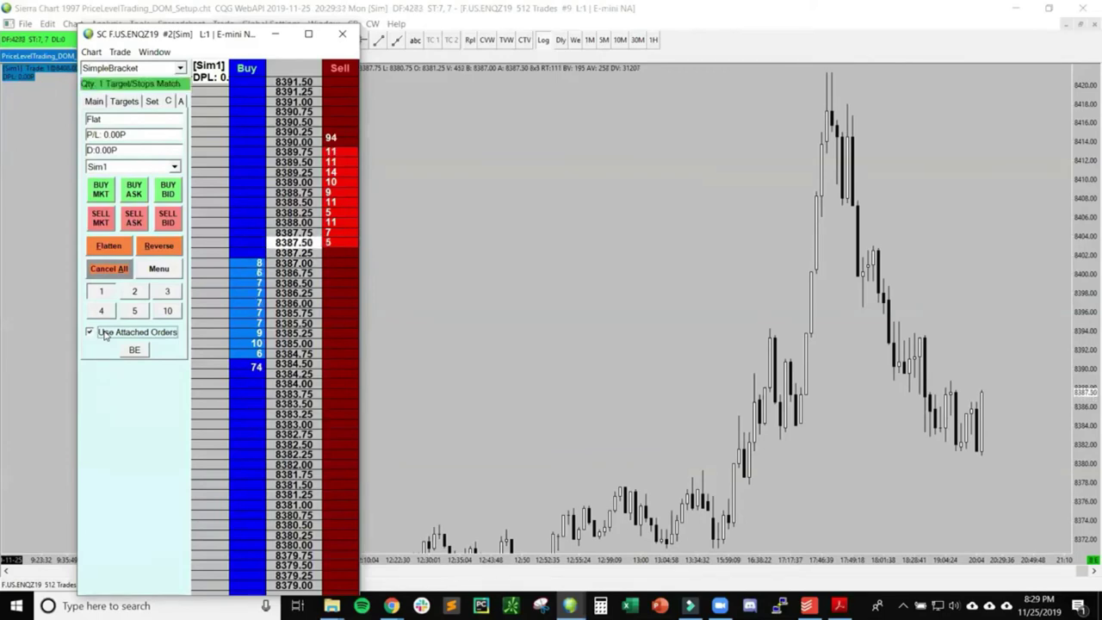
pyautogui.click(124, 101)
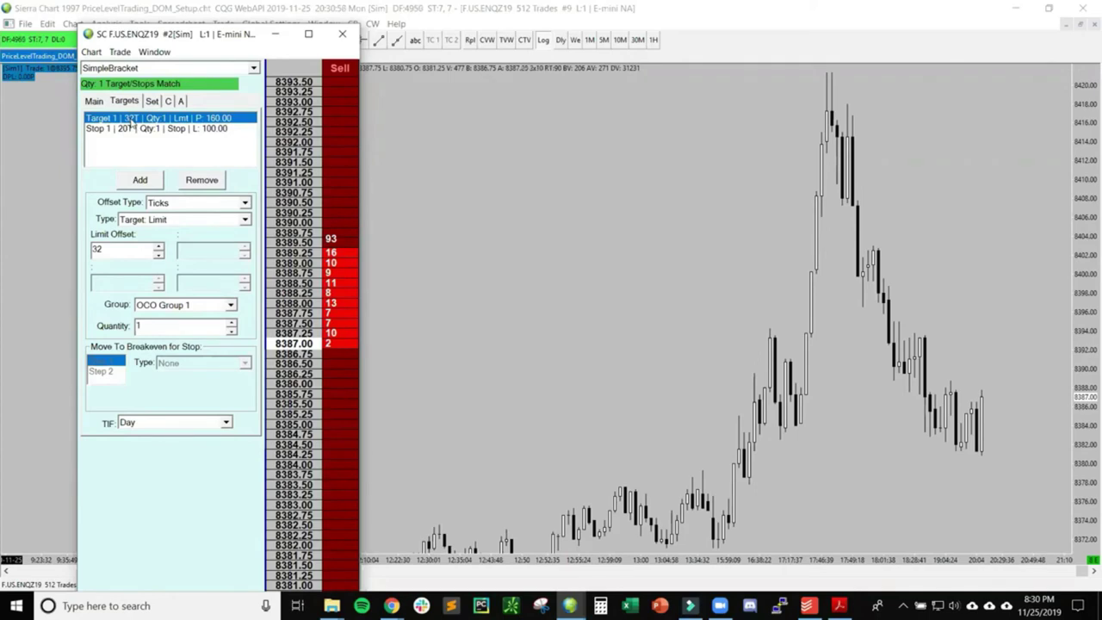
pyautogui.doubleClick(121, 249)
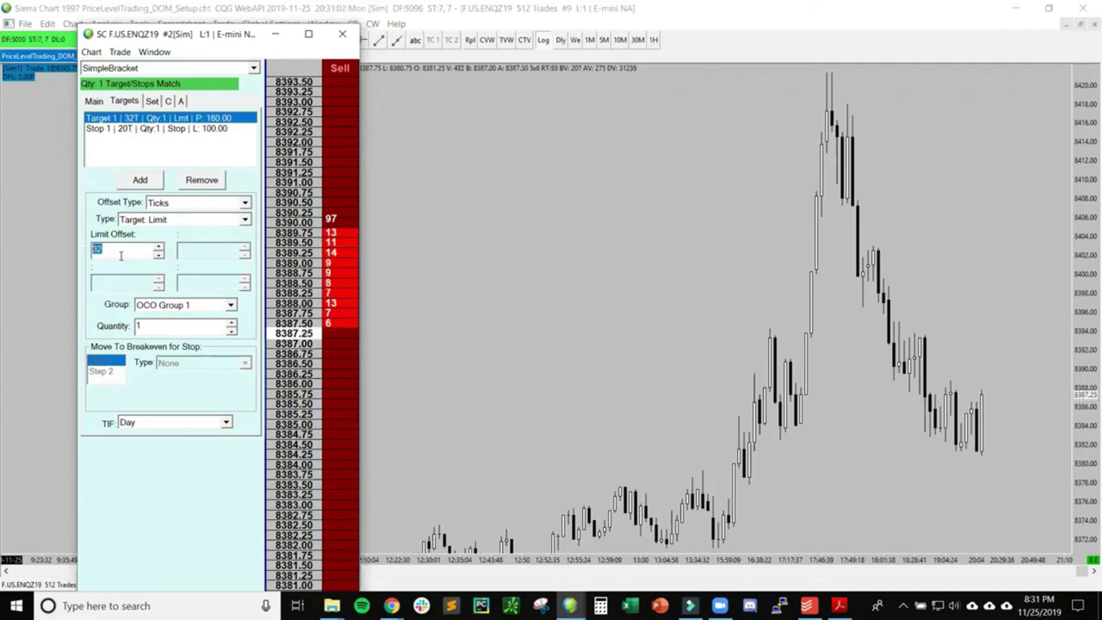
pyautogui.click(101, 129)
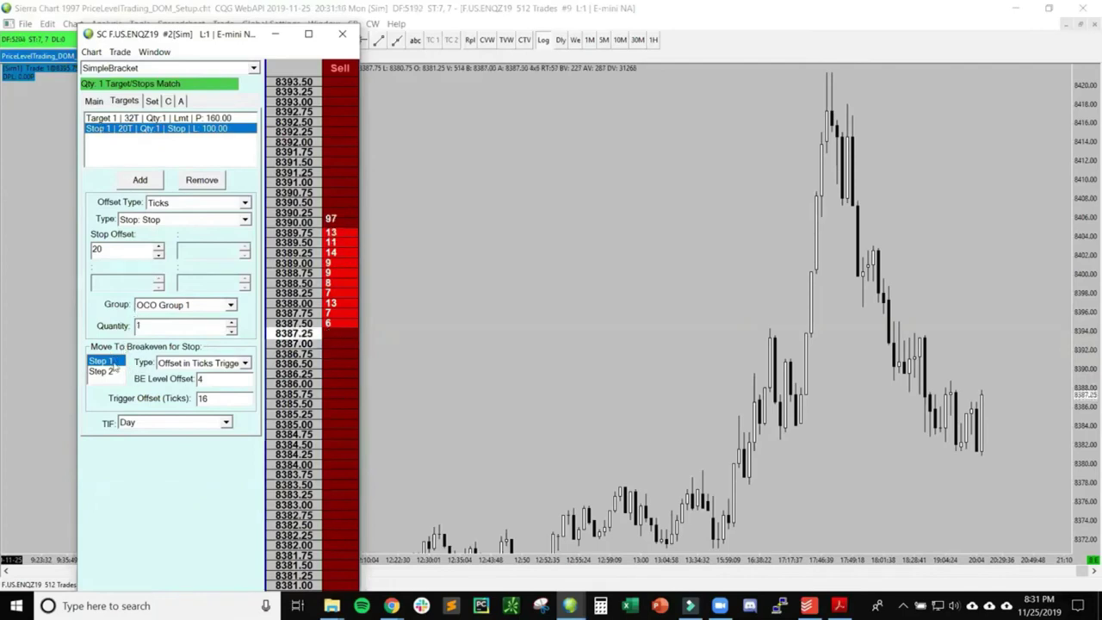
# Set Stop 1's breakeven Step 1 to a 4-tick level offset triggered after 16 ticks
pyautogui.click(104, 370)
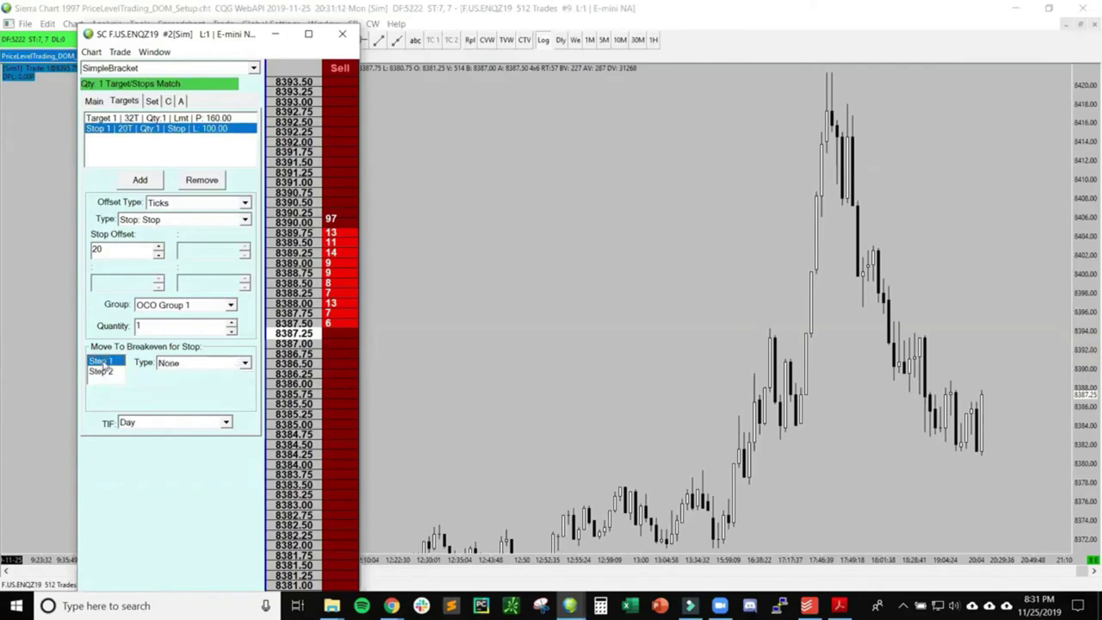
pyautogui.click(102, 362)
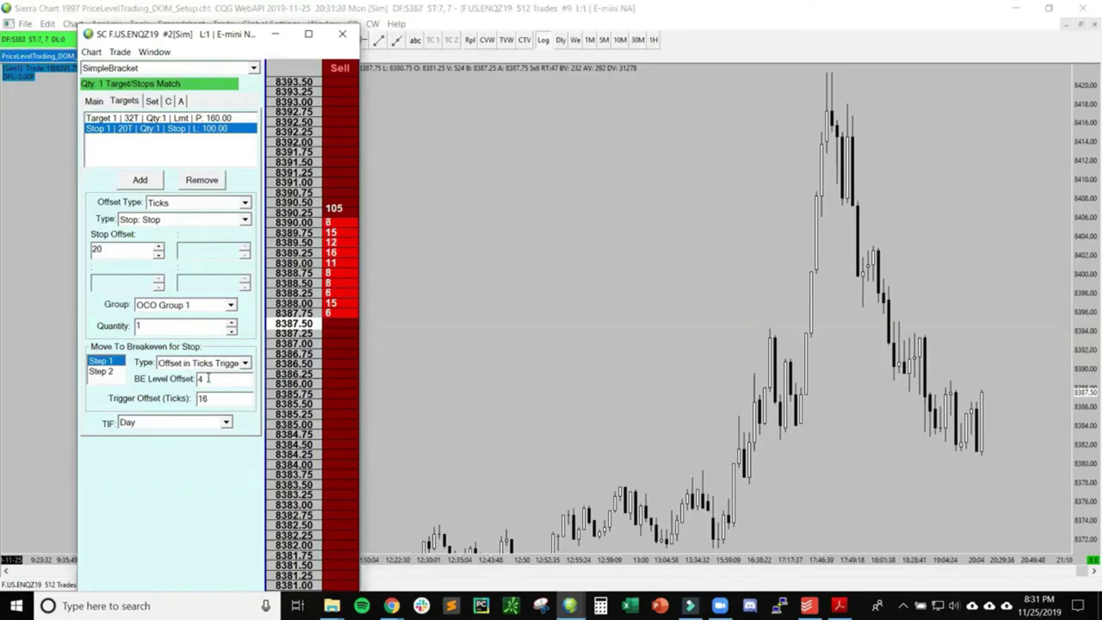
pyautogui.click(208, 378)
# Review the stop-limit offsets and quantity presets on the Set panel, then return to the trading controls
pyautogui.click(153, 101)
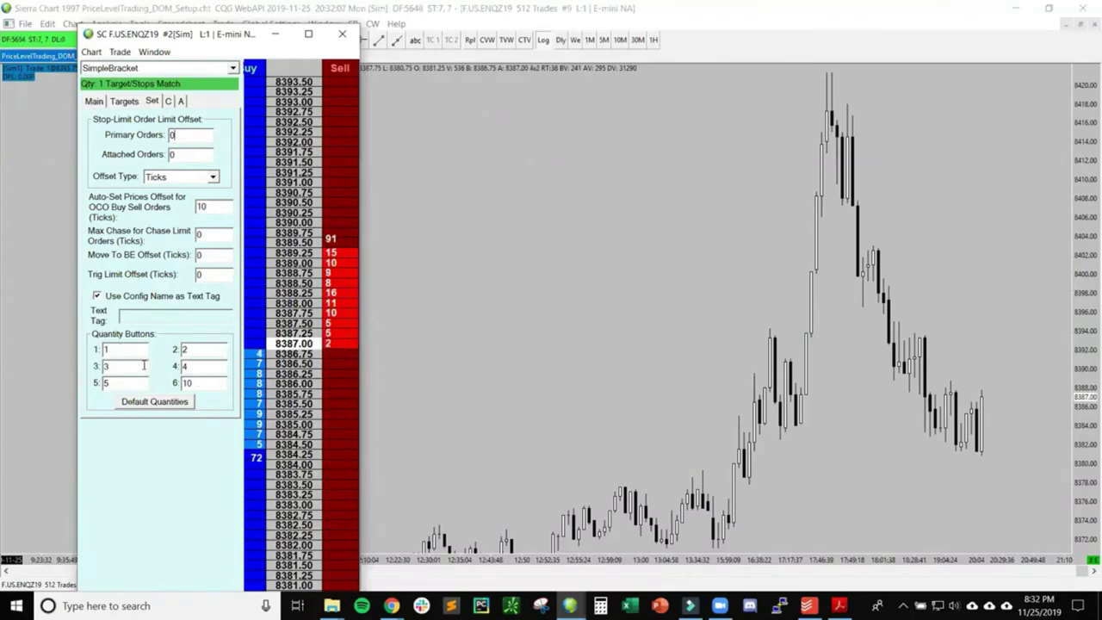
pyautogui.click(168, 101)
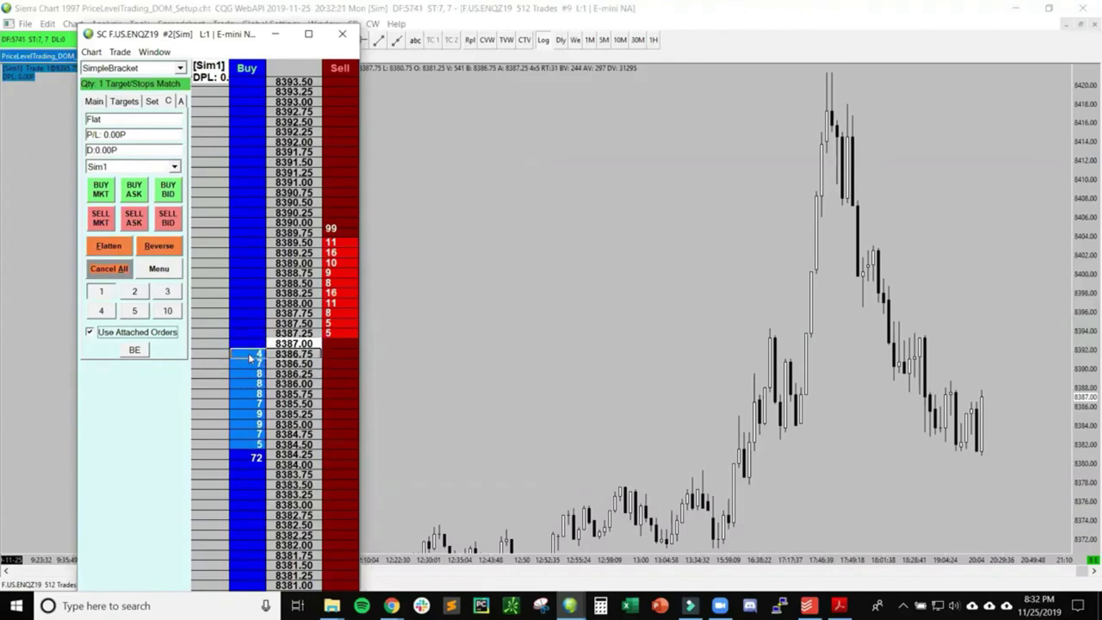
# Place a 1-contract bracketed buy limit at 8386.75, then move it up to 8387.00
pyautogui.click(250, 355)
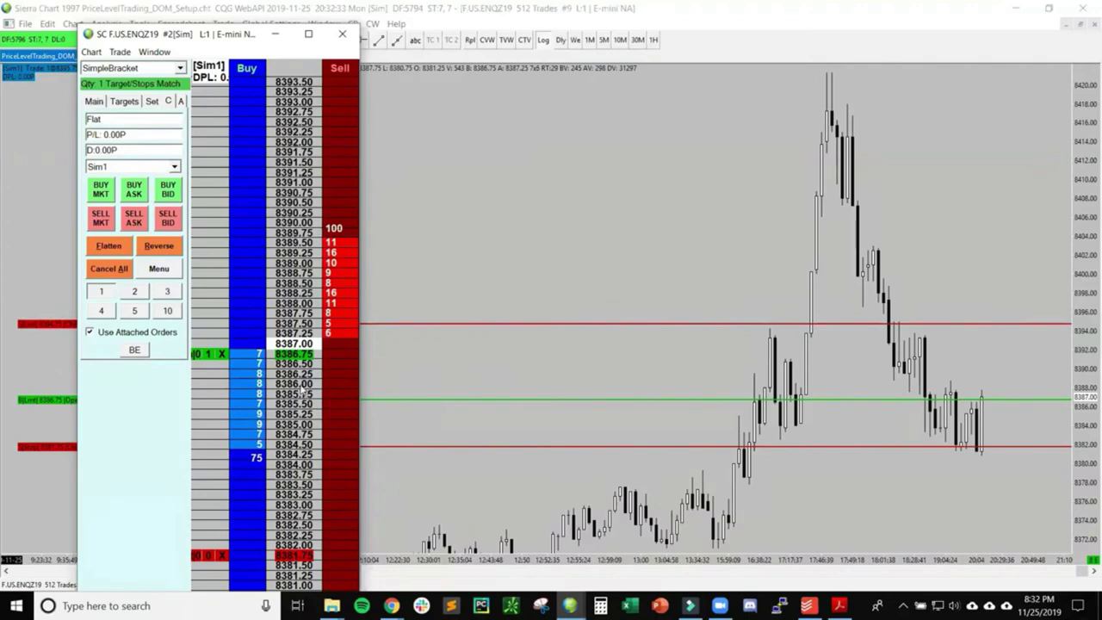
pyautogui.scroll(3, 296, 445)
pyautogui.scroll(3, 296, 445)
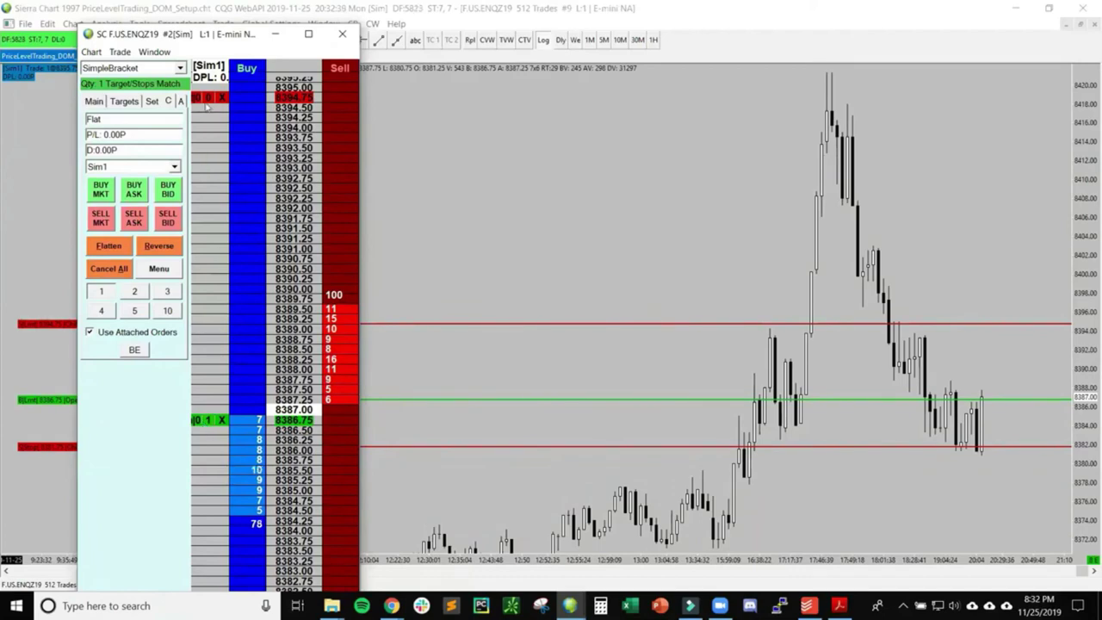
pyautogui.scroll(-10, 283, 509)
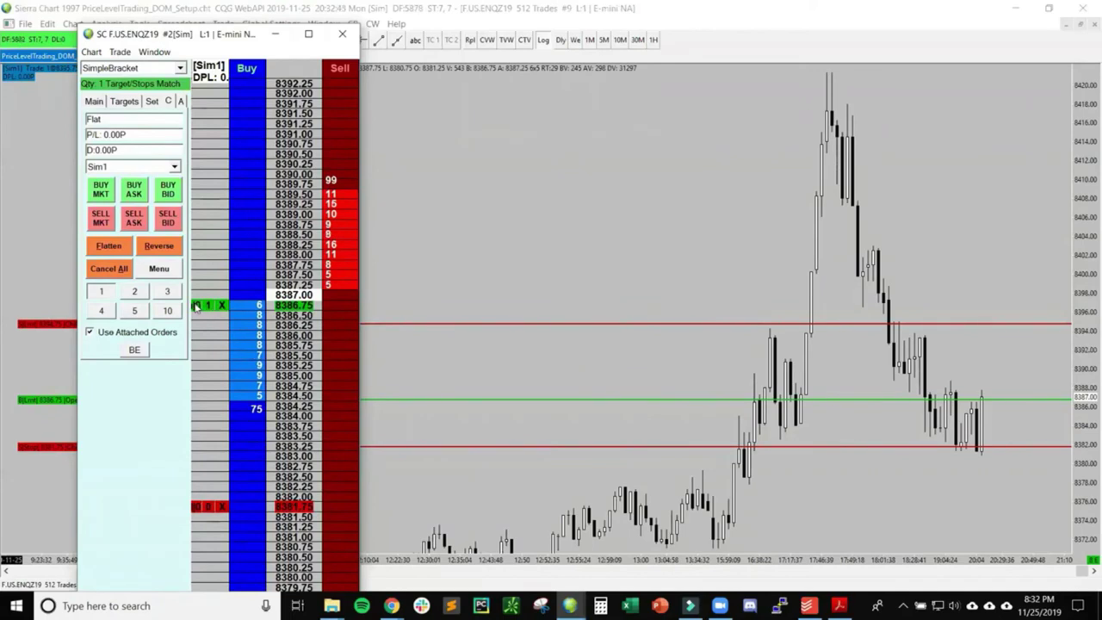
pyautogui.click(196, 307)
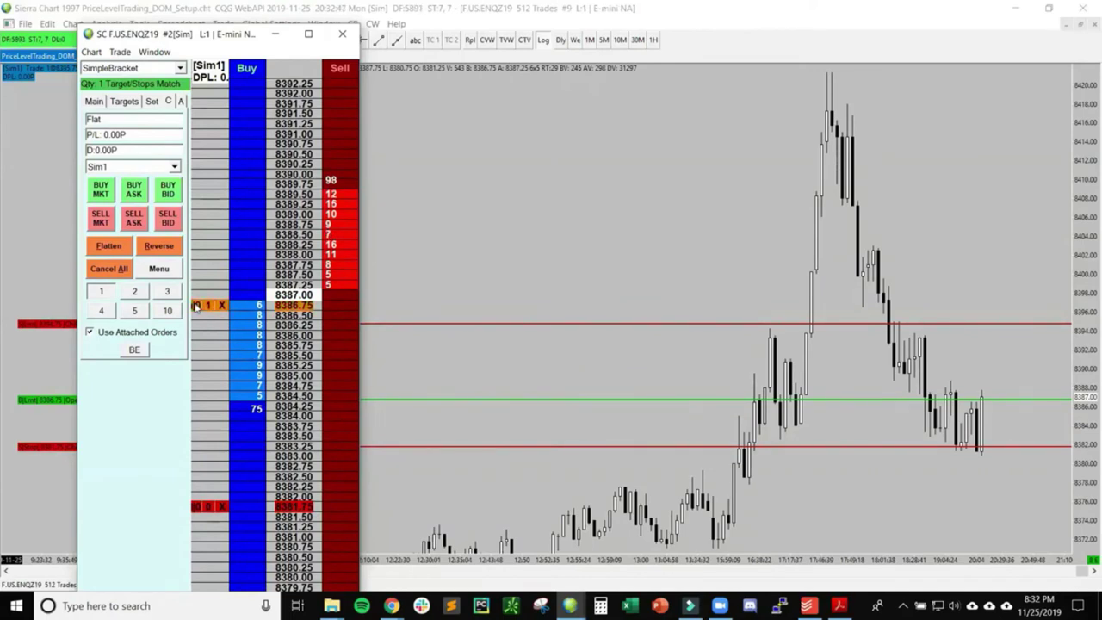
pyautogui.moveTo(196, 306); pyautogui.dragTo(196, 296)
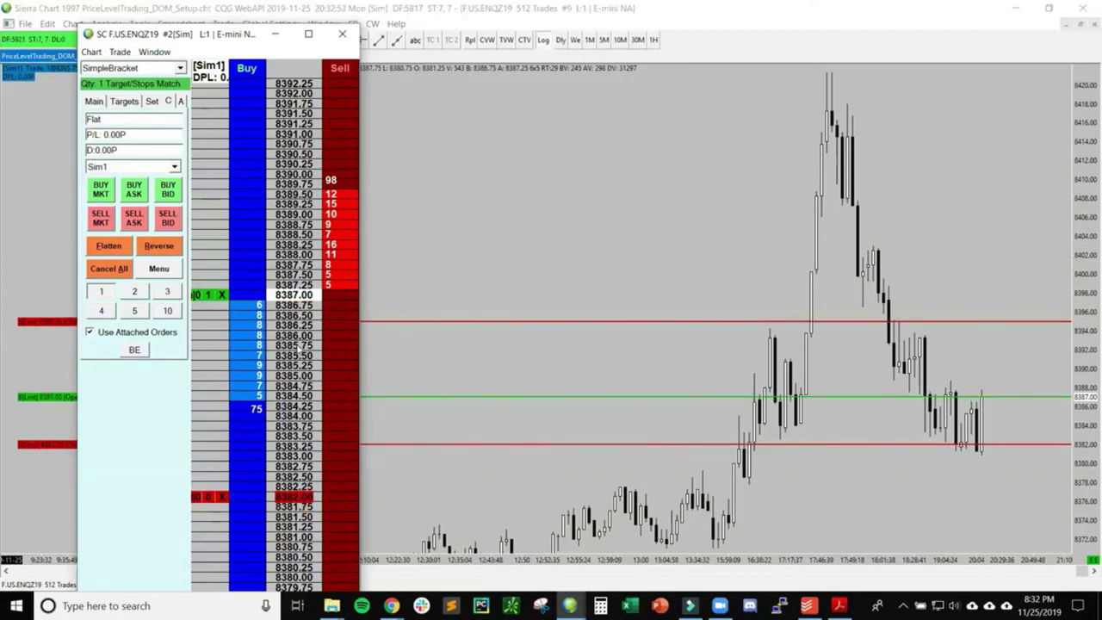
# After the 8387.00 fill, lower the profit target from 8395.00
pyautogui.moveTo(300, 346); pyautogui.dragTo(294, 384)
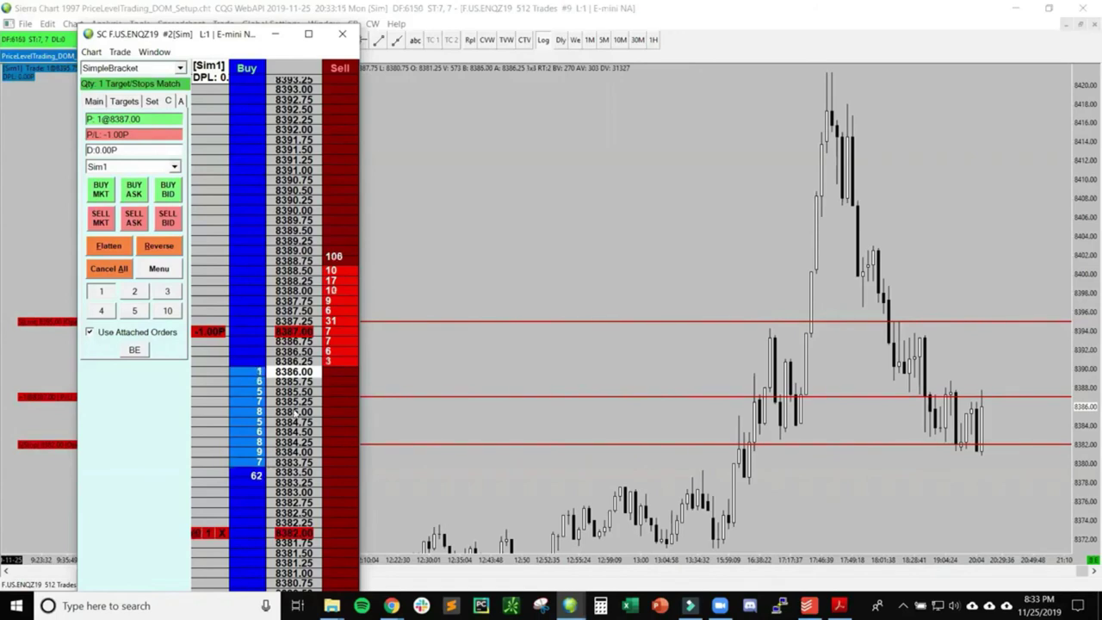
pyautogui.scroll(-1, 280, 320)
pyautogui.scroll(6, 280, 320)
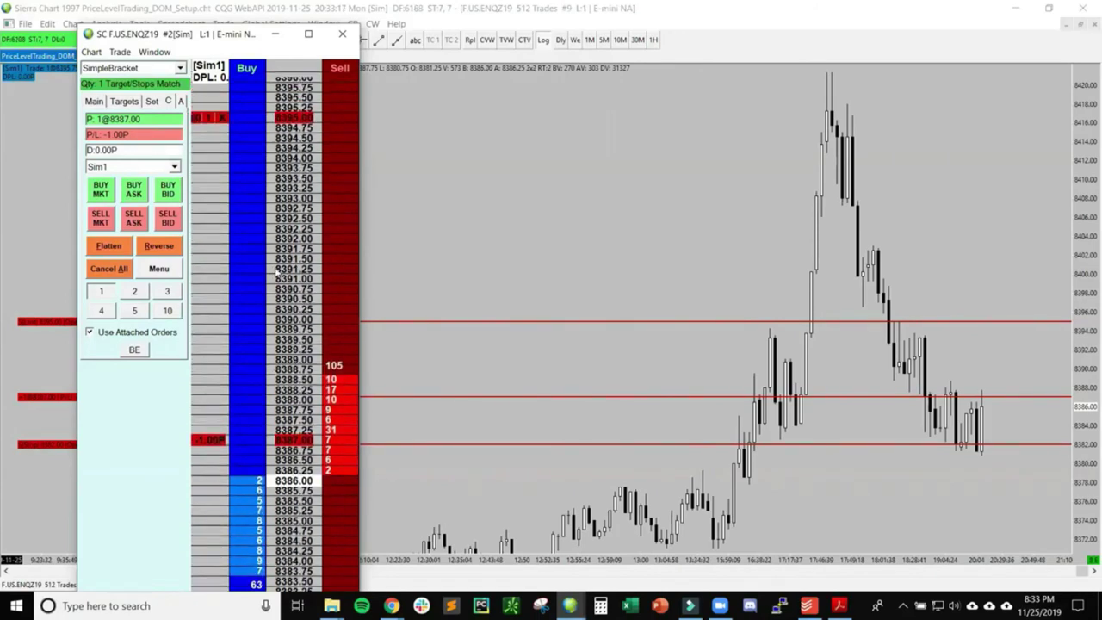
pyautogui.scroll(3, 286, 294)
pyautogui.scroll(2, 287, 293)
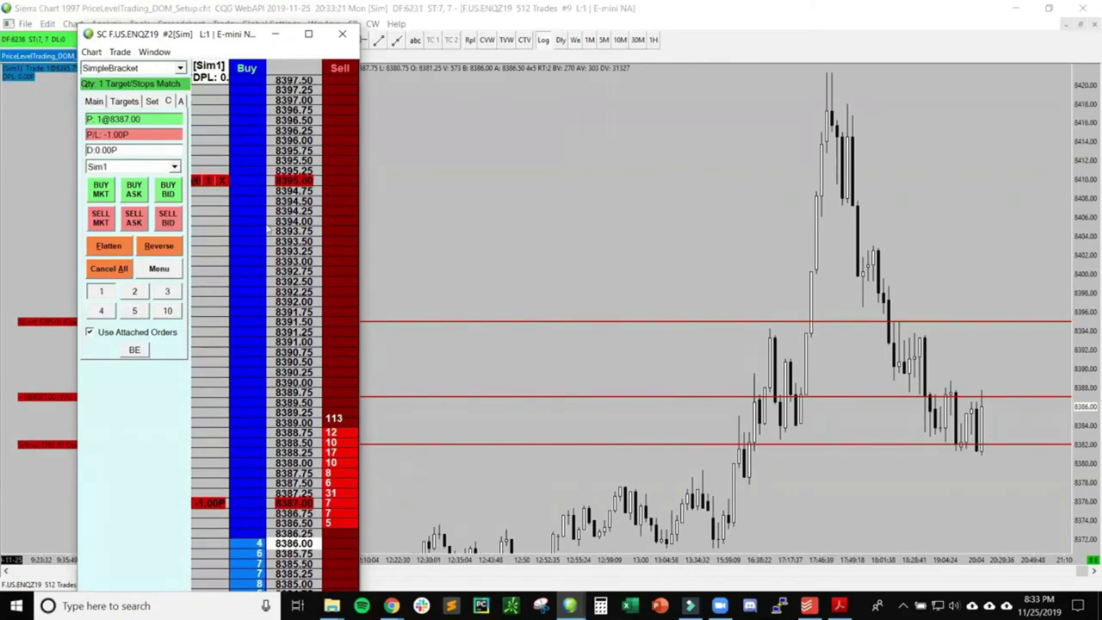
pyautogui.scroll(-4, 236, 262)
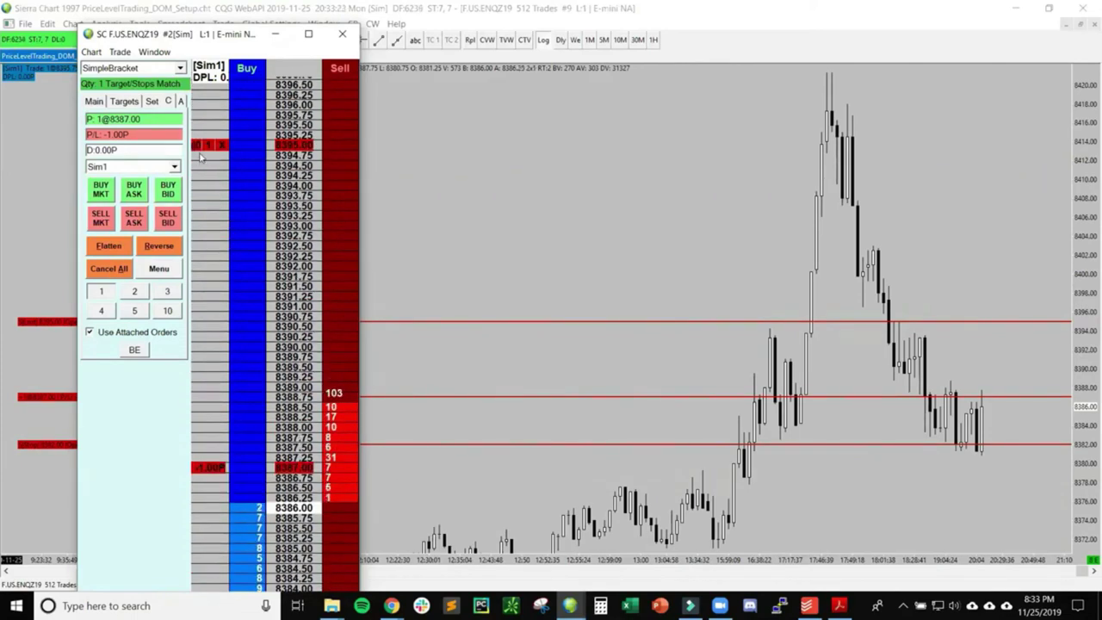
pyautogui.moveTo(207, 144); pyautogui.dragTo(202, 226)
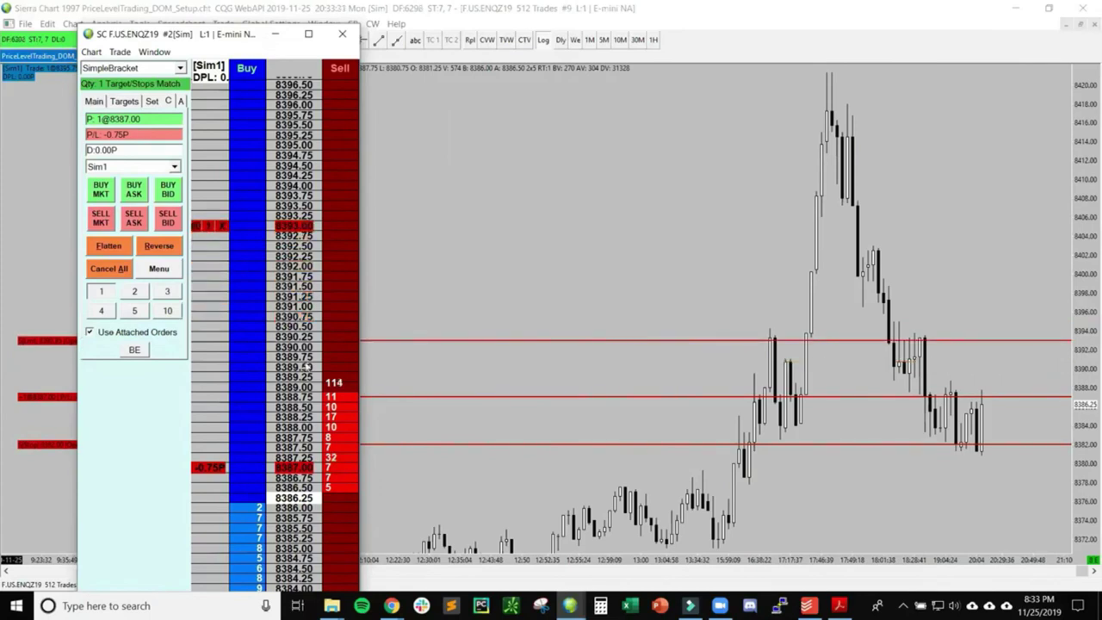
# Raise the protective stop from 8382.00 to 8382.50
pyautogui.scroll(-2, 295, 387)
pyautogui.scroll(-6, 287, 335)
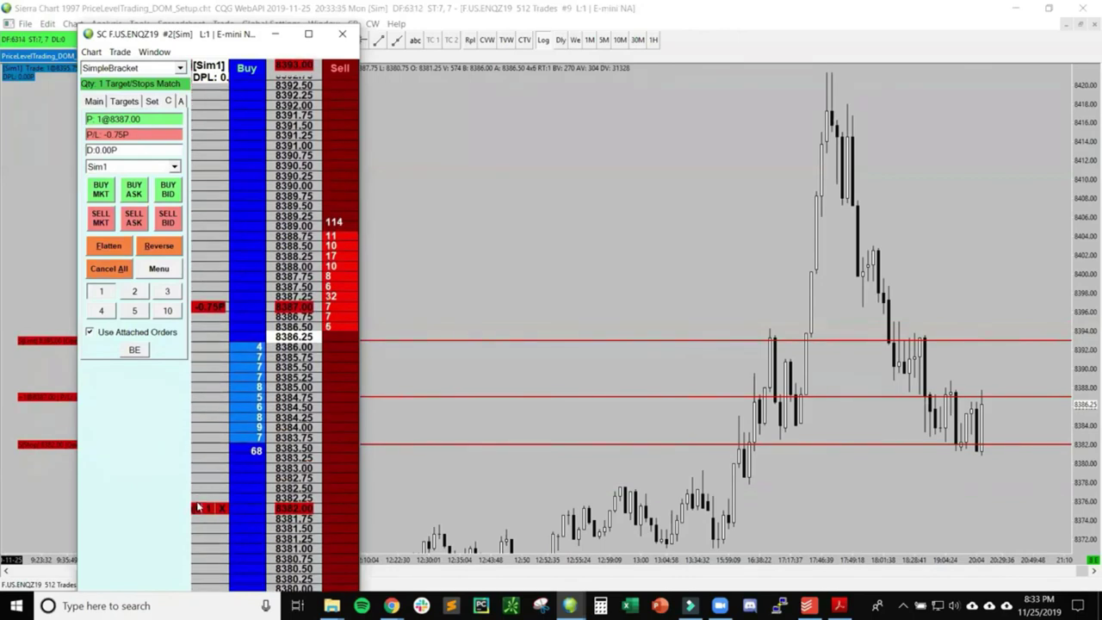
pyautogui.moveTo(198, 508); pyautogui.dragTo(198, 488)
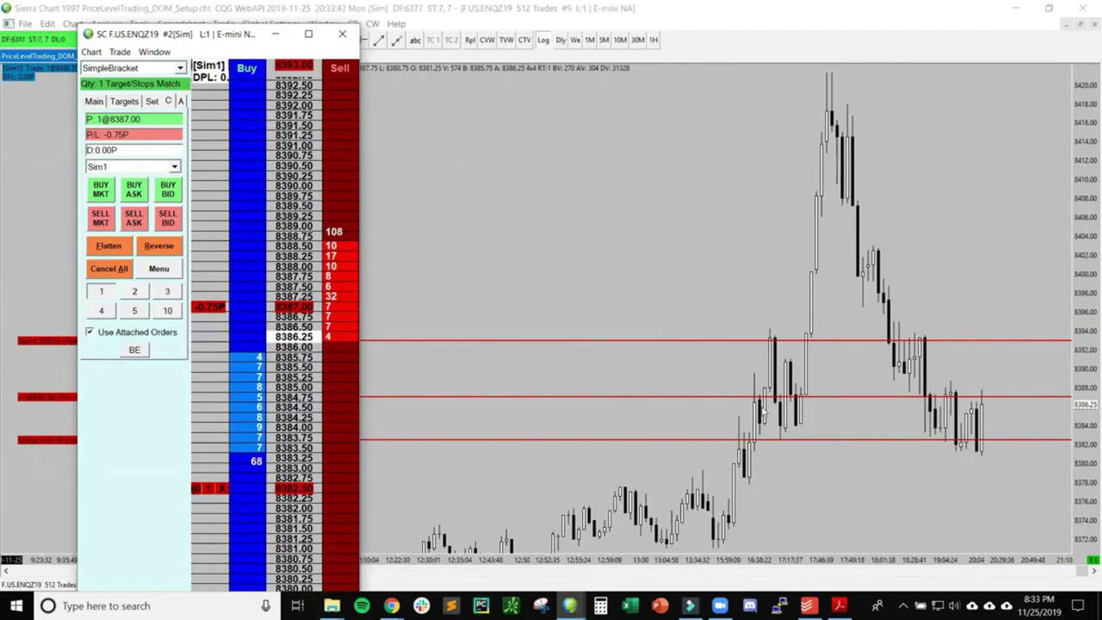
# Drag the red stop line on the chart down, up, then down to 8381.50
pyautogui.click(703, 443)
pyautogui.moveTo(703, 444)
pyautogui.mouseDown()
pyautogui.moveTo(702, 460)
pyautogui.moveTo(702, 429)
pyautogui.mouseUp()
pyautogui.moveTo(699, 344); pyautogui.dragTo(696, 335)
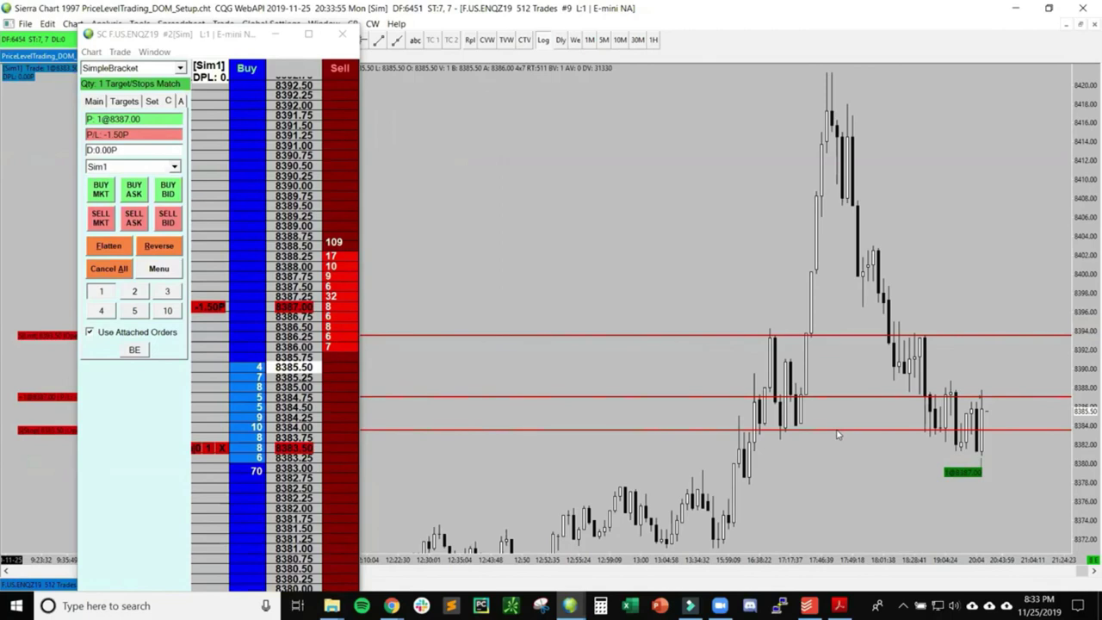
pyautogui.moveTo(836, 431); pyautogui.dragTo(842, 448)
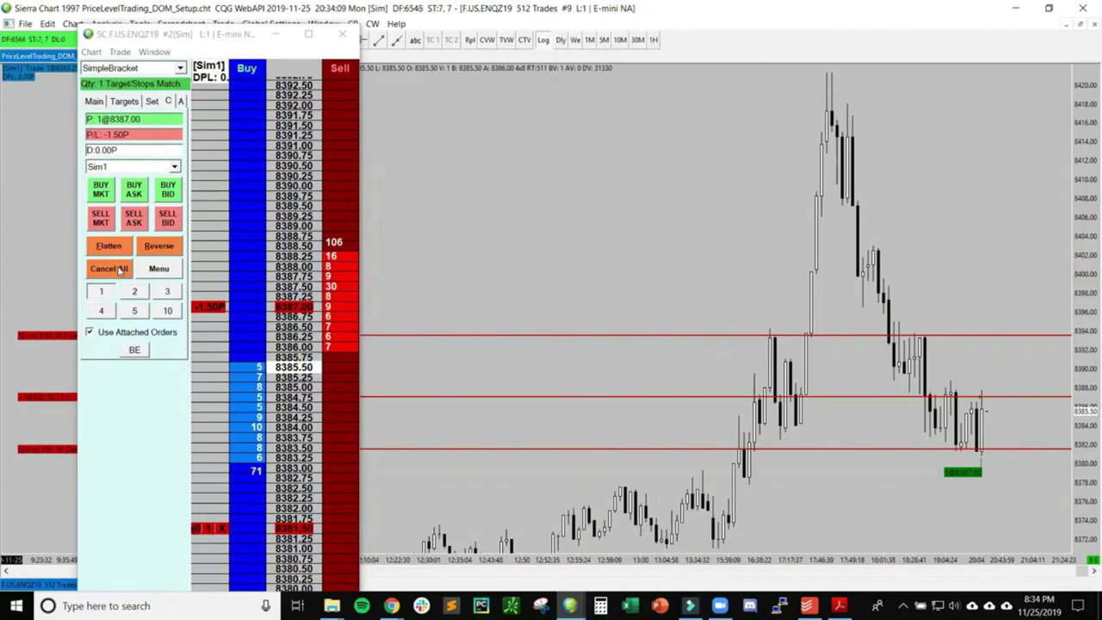
# Cancel the working target and stop orders and flatten the 1-contract long
pyautogui.click(120, 269)
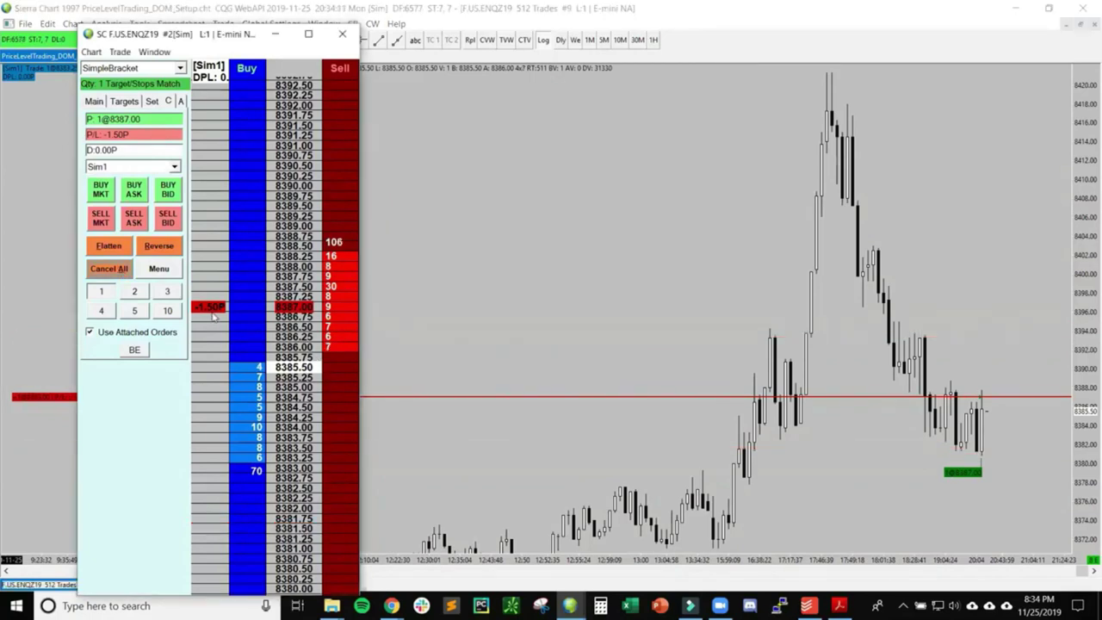
pyautogui.scroll(4, 270, 368)
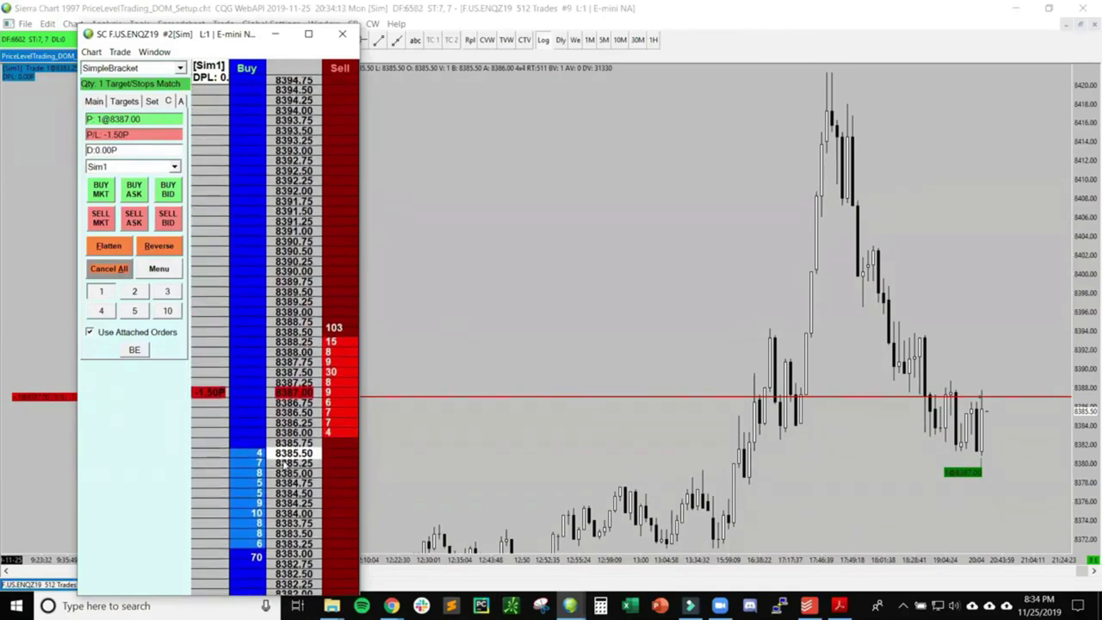
pyautogui.scroll(-3, 284, 450)
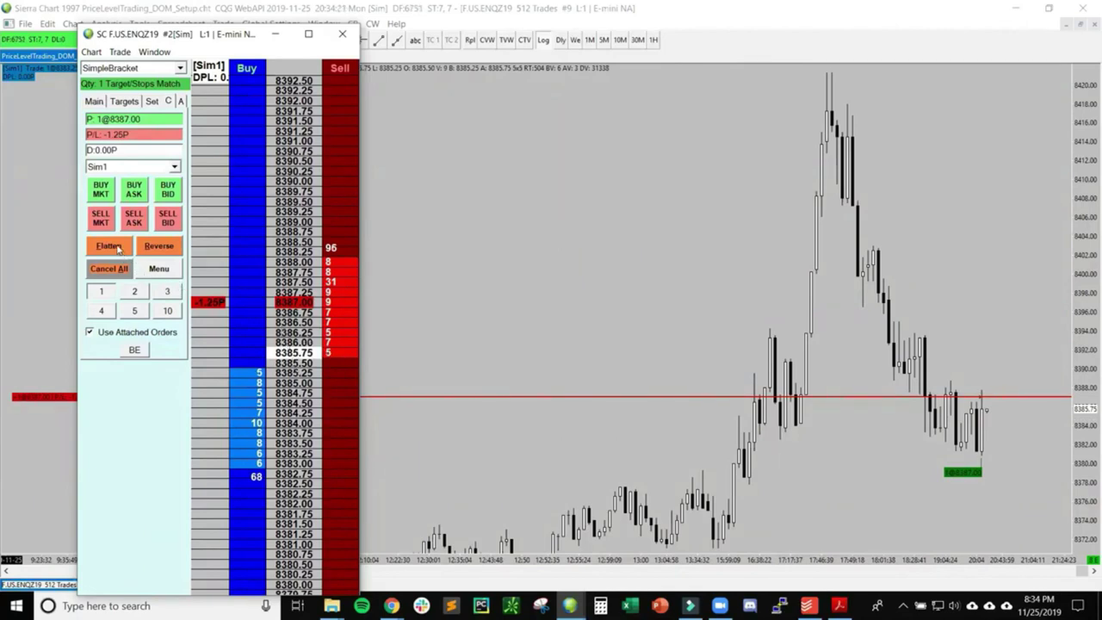
pyautogui.click(117, 249)
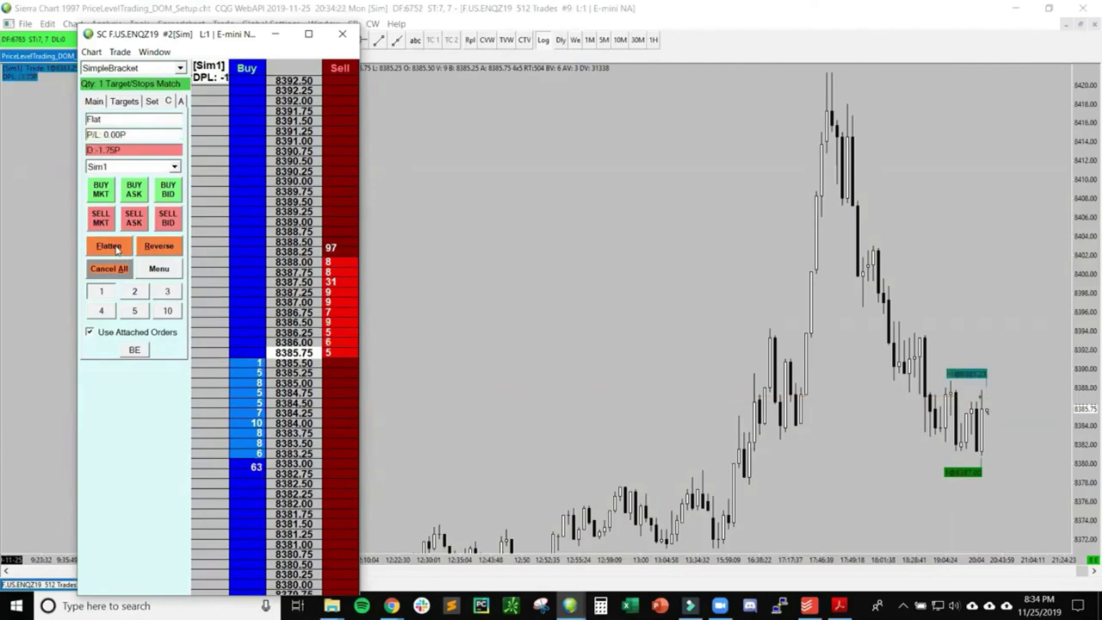